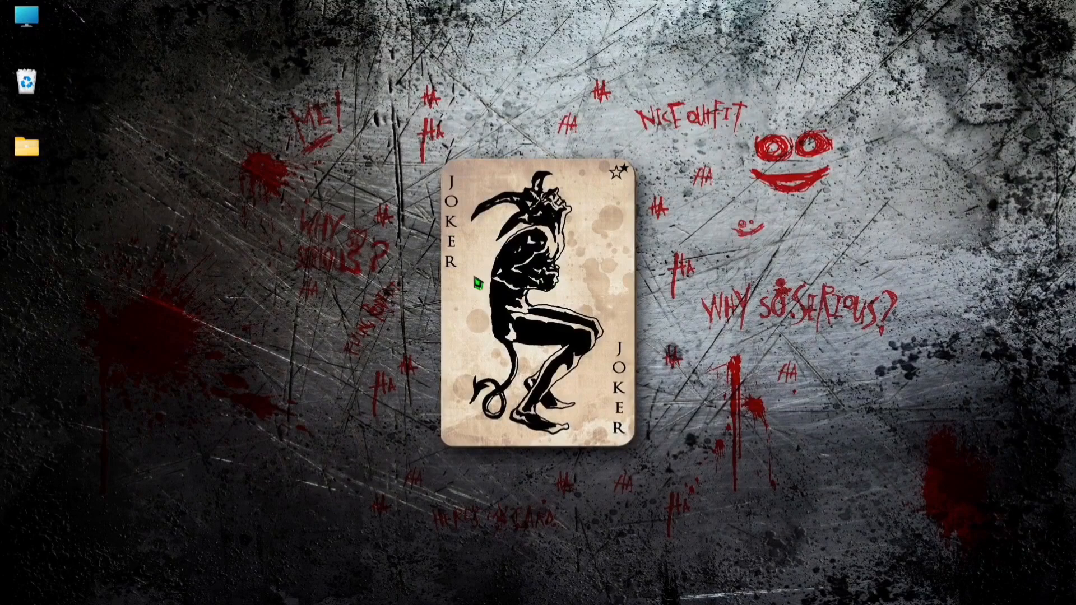
Open the computer's drive overview in File Explorer, examine New Volume (D:), and close the window.
double_click(27, 17)
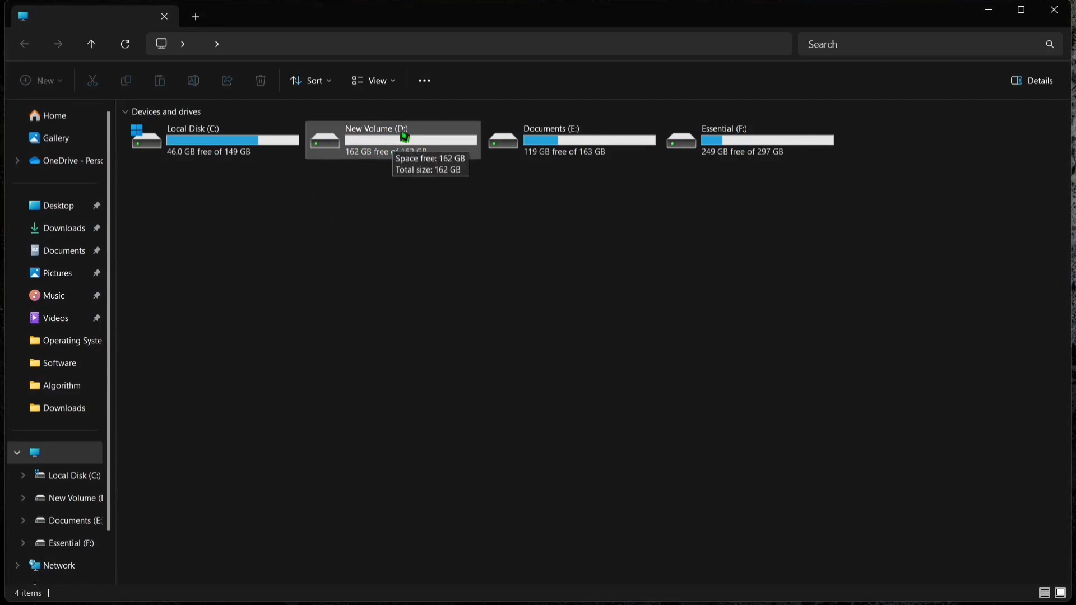
click(404, 137)
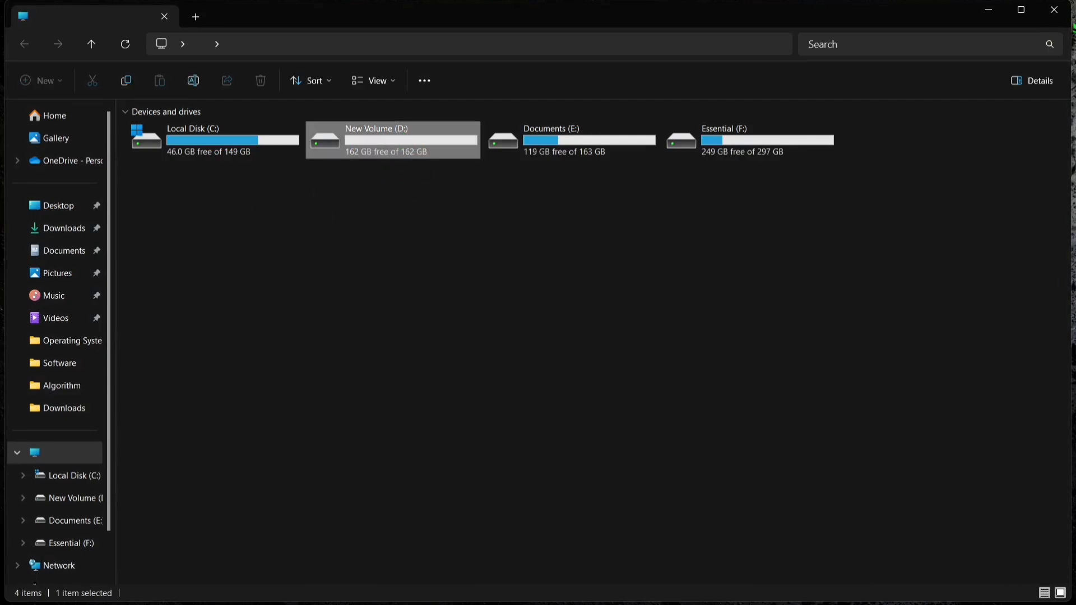
click(1059, 11)
Search Windows for "cre", open Create and format hard disk partitions, and maximize the Disk Management window.
key(super)
text(cre)
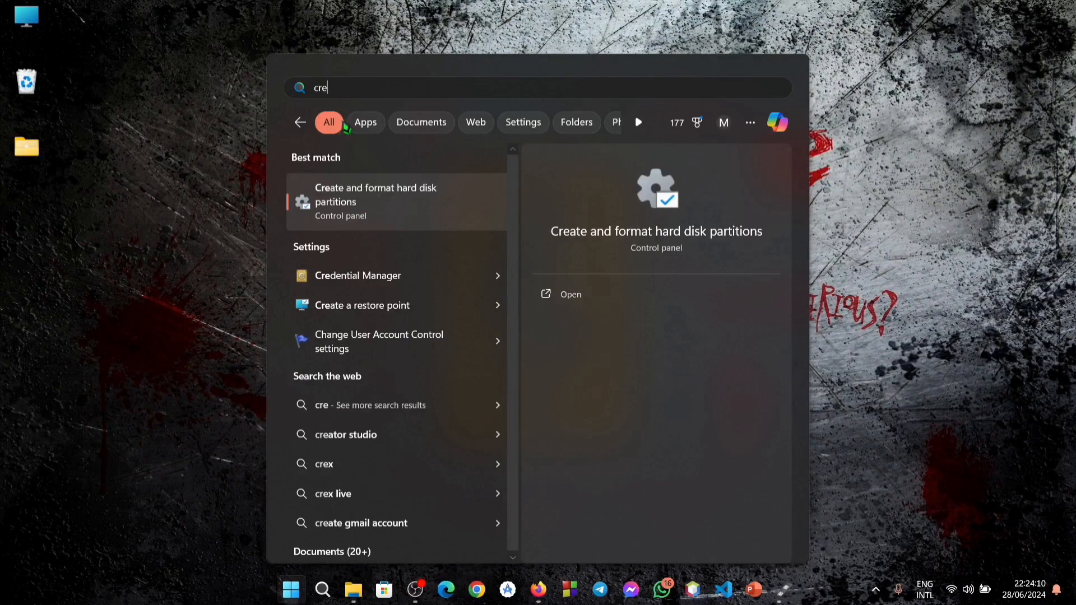
click(394, 224)
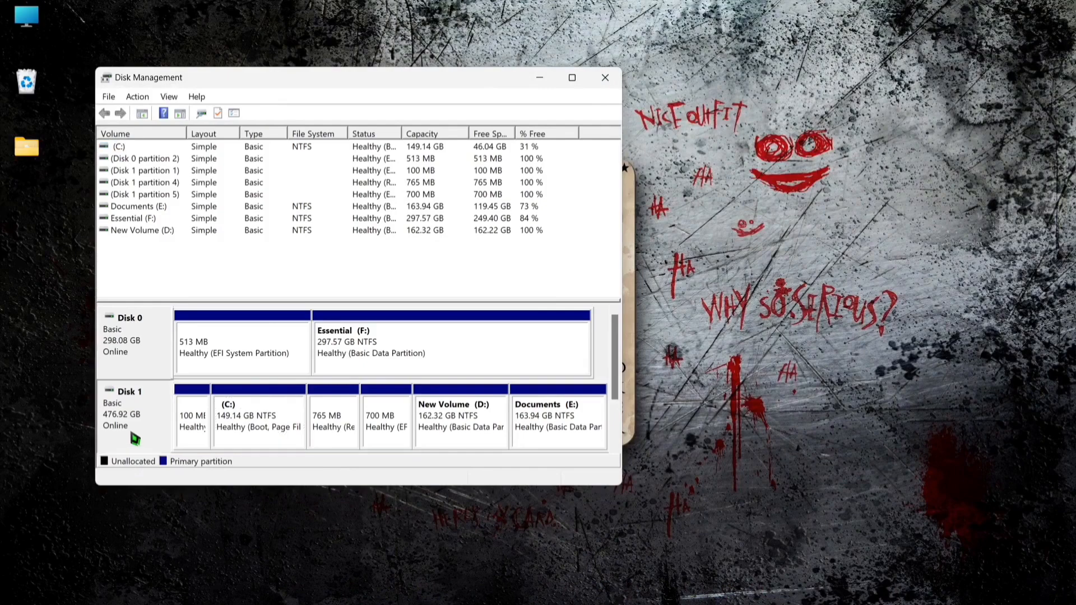
click(572, 77)
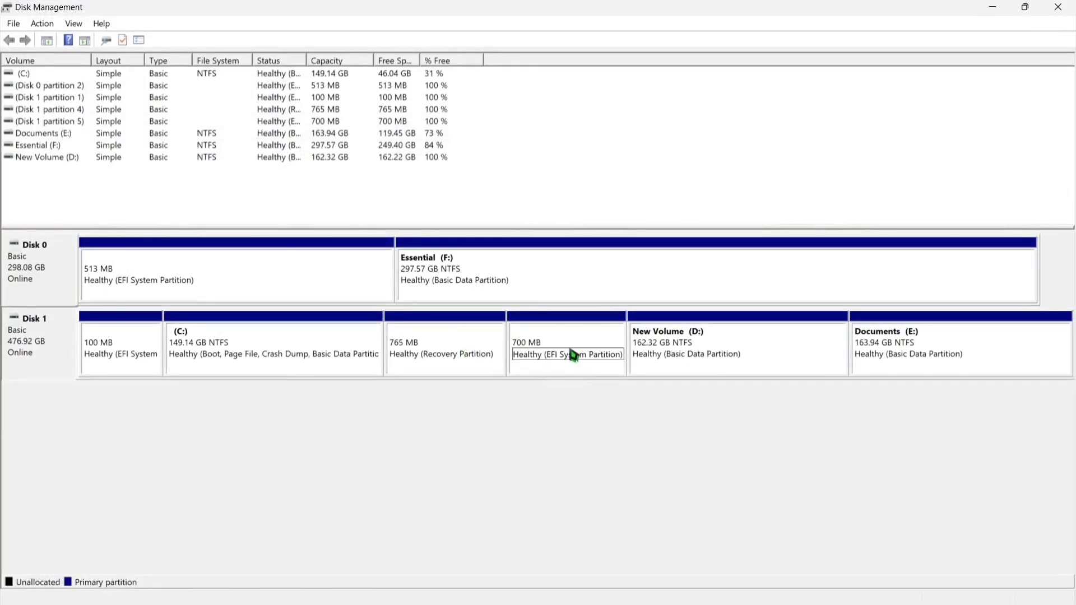
Delete the New Volume (D:) partition on Disk 1, accepting the data loss, and close Disk Management.
click(694, 362)
right_click(761, 354)
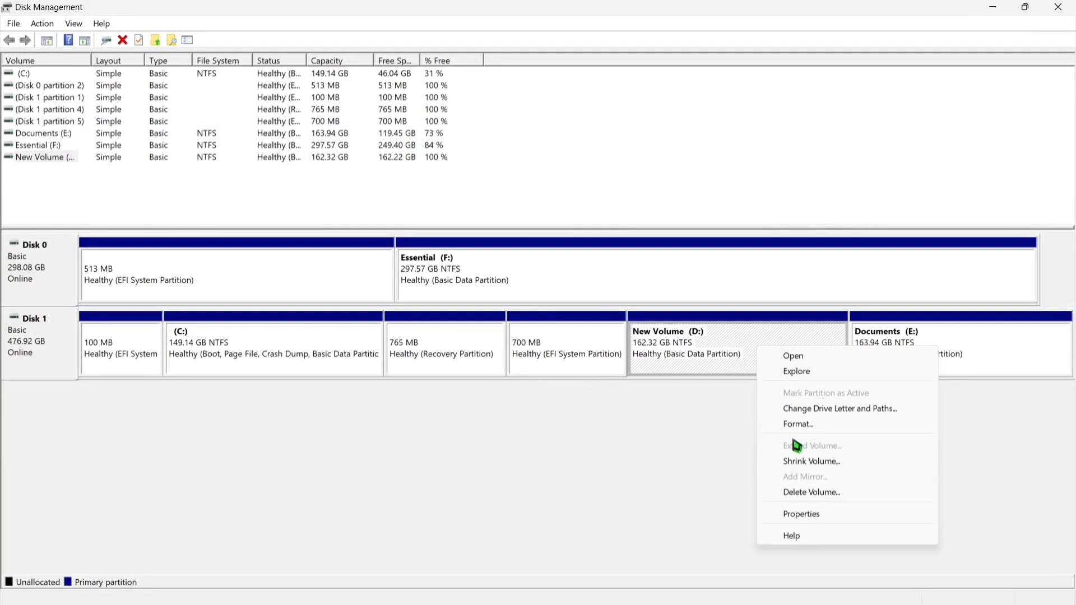
click(803, 494)
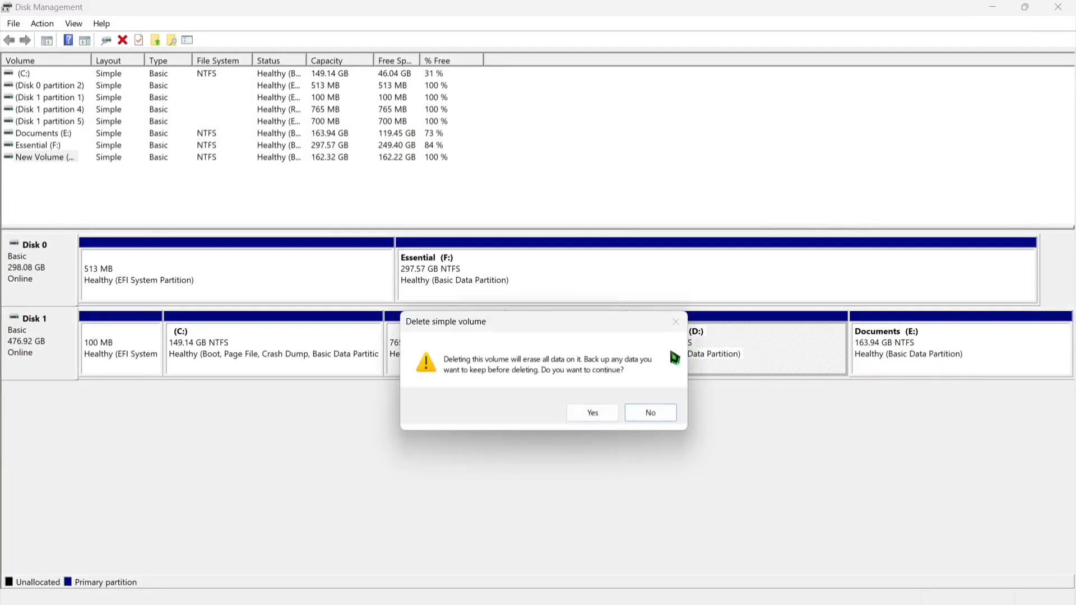
click(601, 413)
click(694, 362)
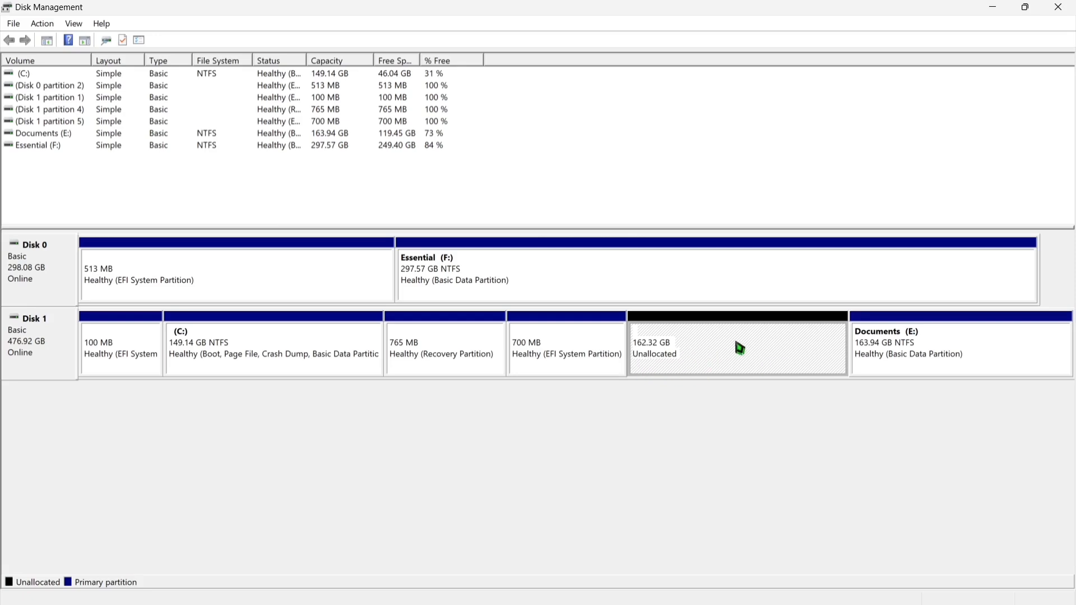
click(1058, 7)
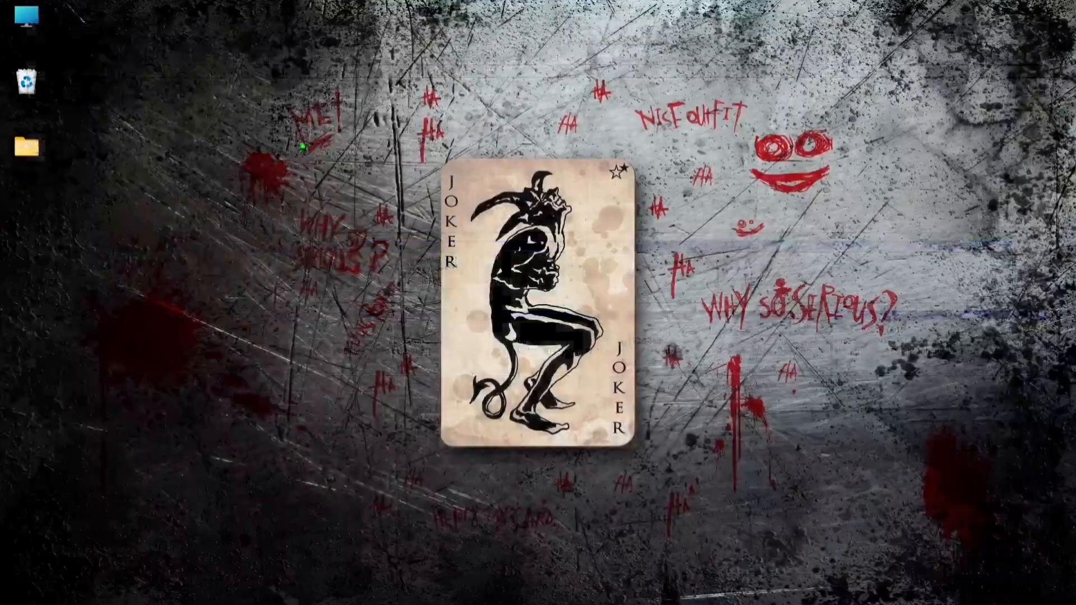
Check the list of remaining drives in File Explorer and close it.
double_click(27, 17)
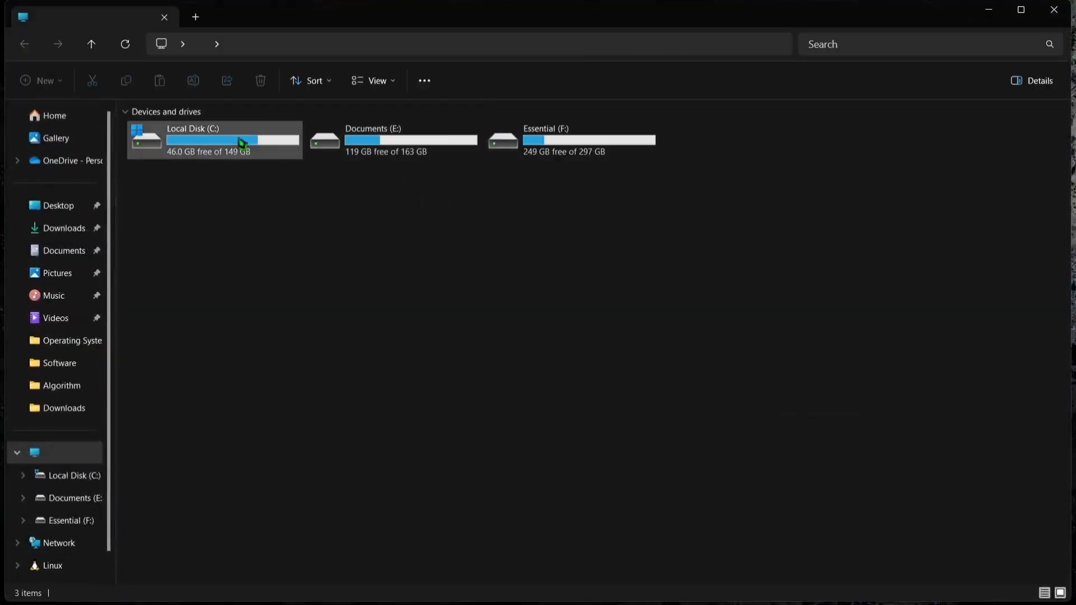
click(1054, 10)
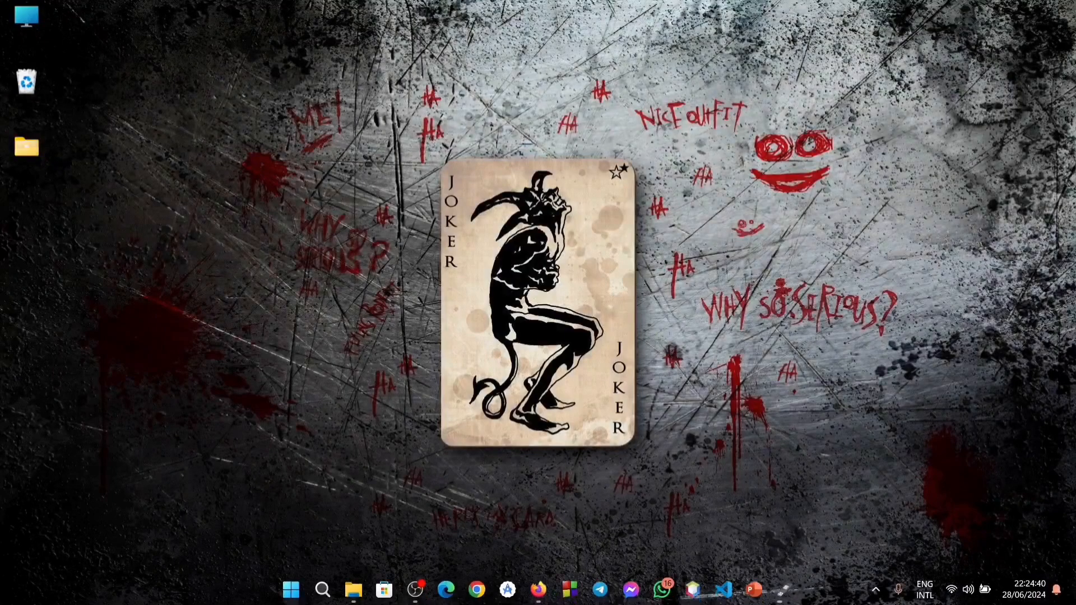
Switch to Firefox and open the kali.org website.
mouse_move(504, 601)
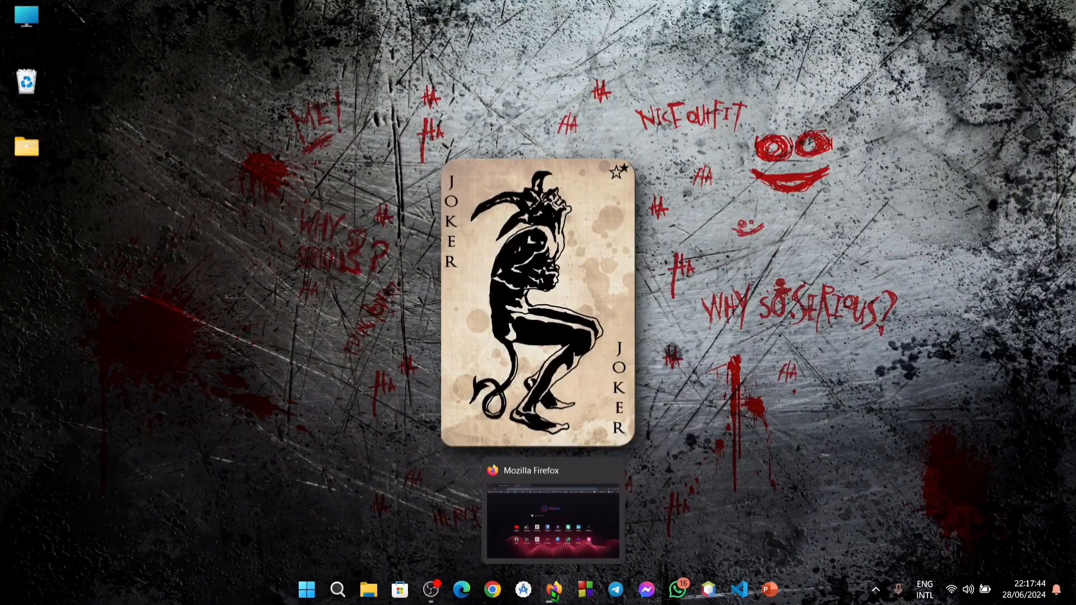
click(554, 592)
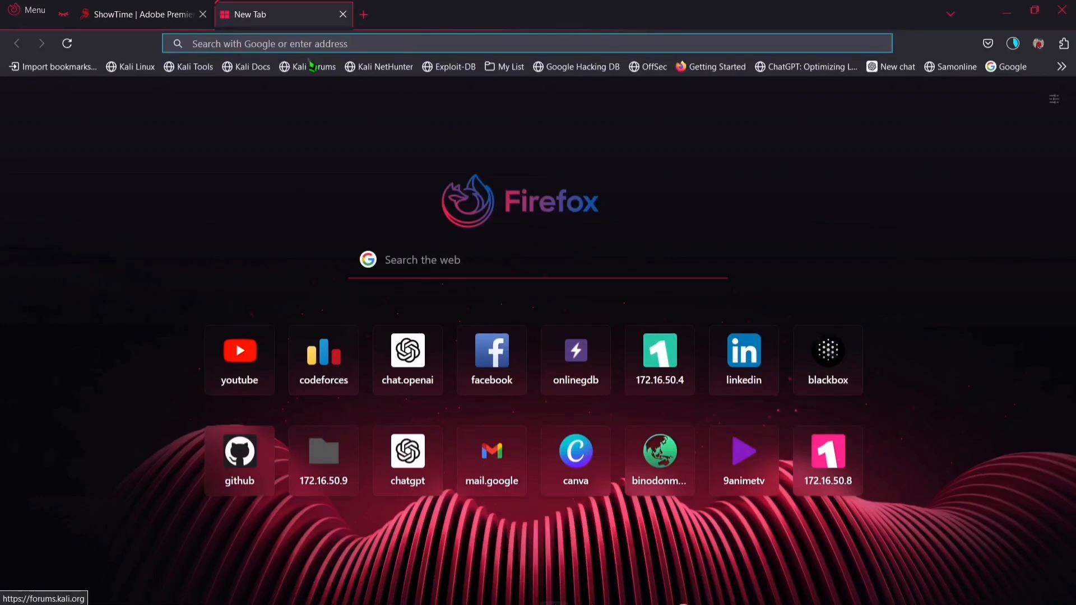
text(kali.org/)
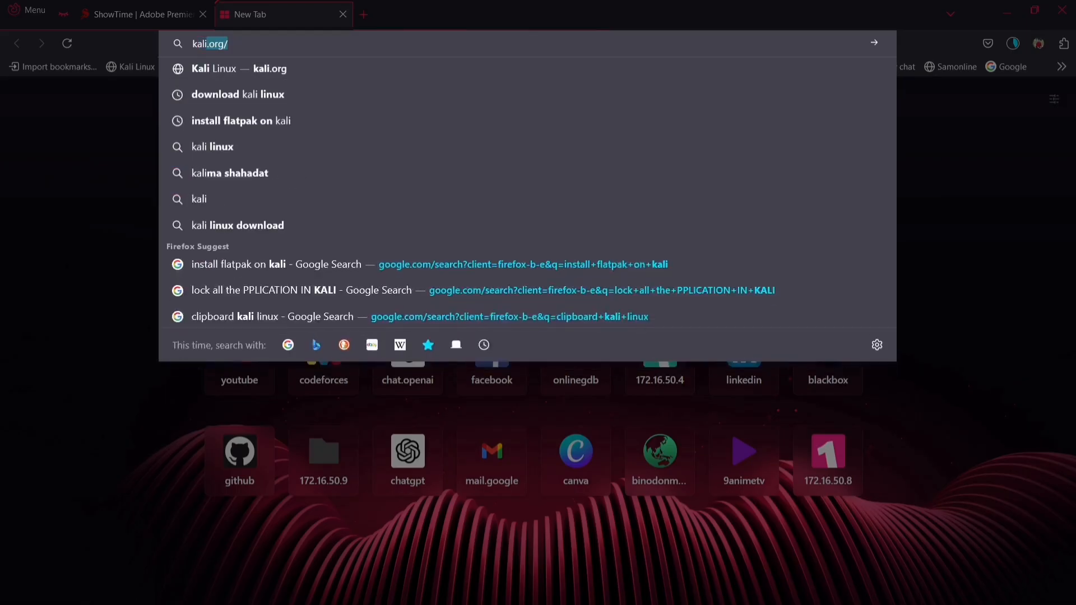
key(Return)
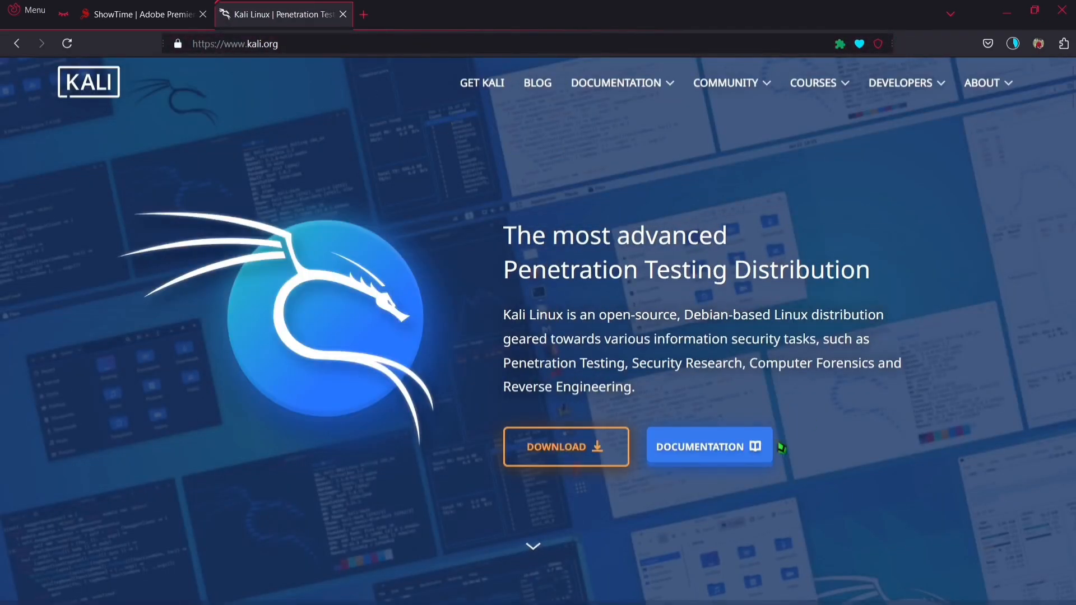
Go to the Kali download page, browse the platform choices, and choose Installer Images.
click(576, 452)
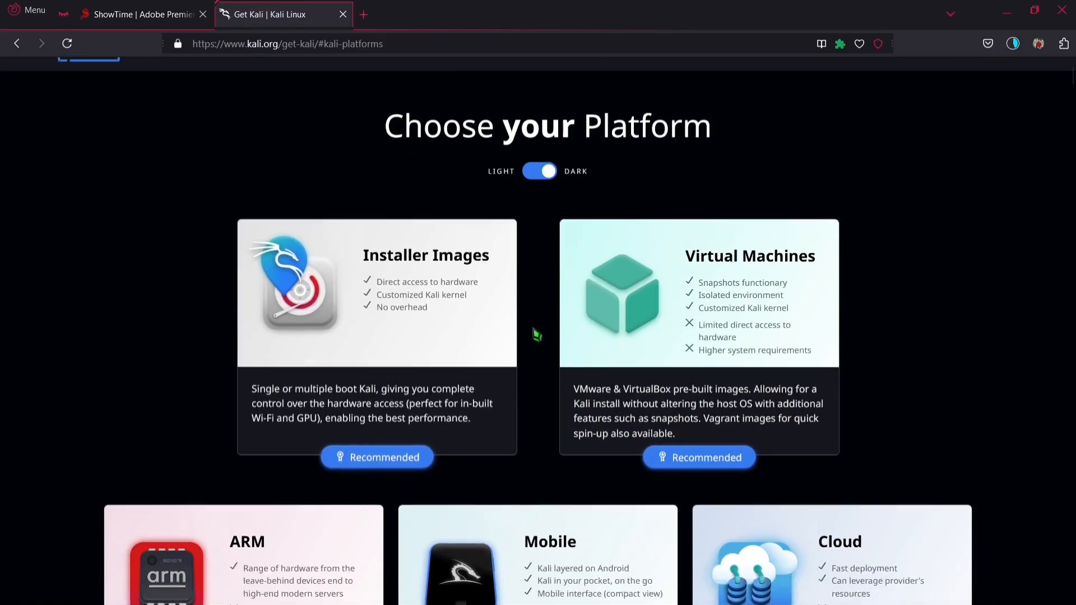
scroll(537, 335, down, 8)
scroll(567, 341, up, 4)
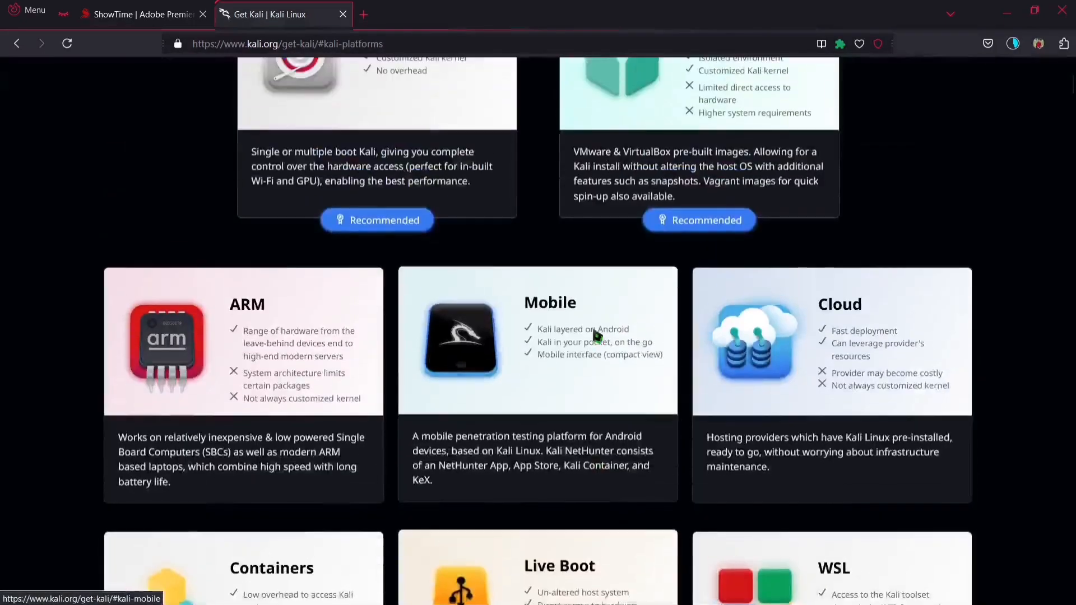
scroll(596, 335, up, 5)
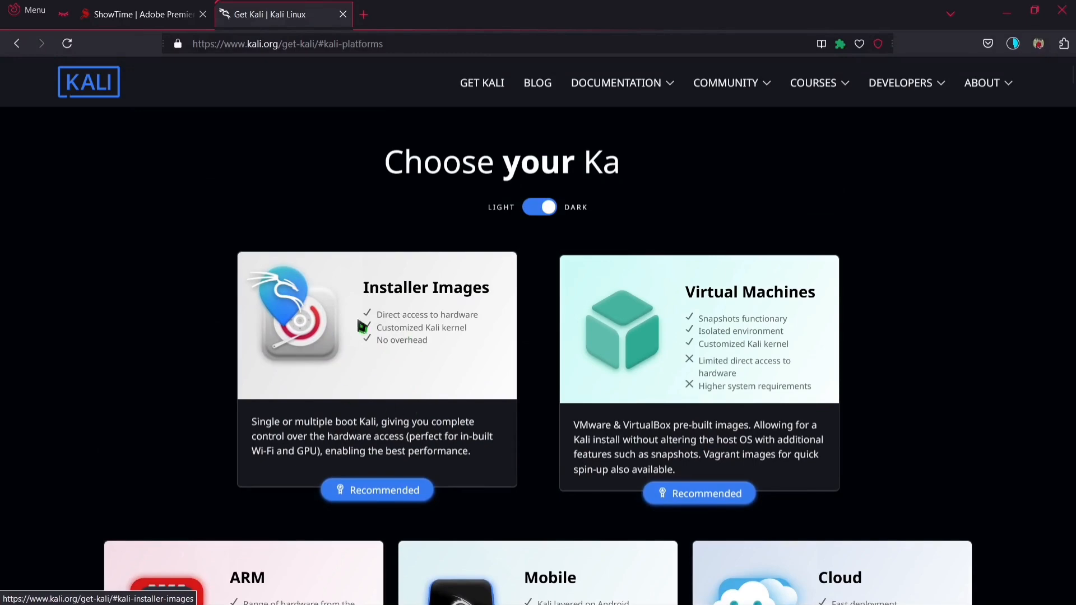
click(405, 397)
Start downloading the recommended 64-bit Kali Linux 2024.2 Installer image.
scroll(604, 346, down, 3)
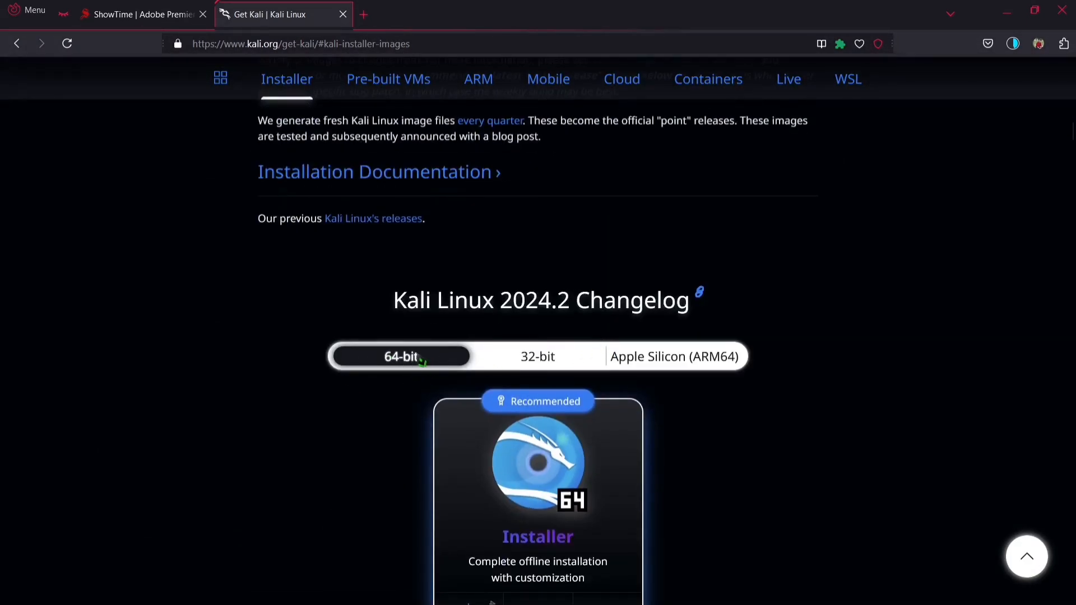
scroll(422, 362, down, 2)
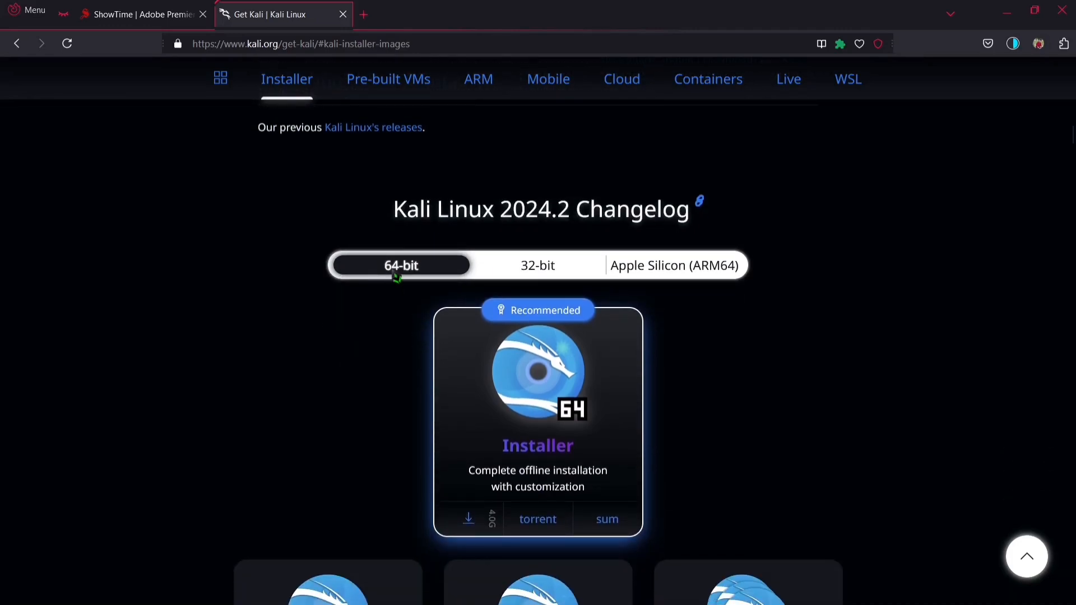
scroll(421, 274, down, 2)
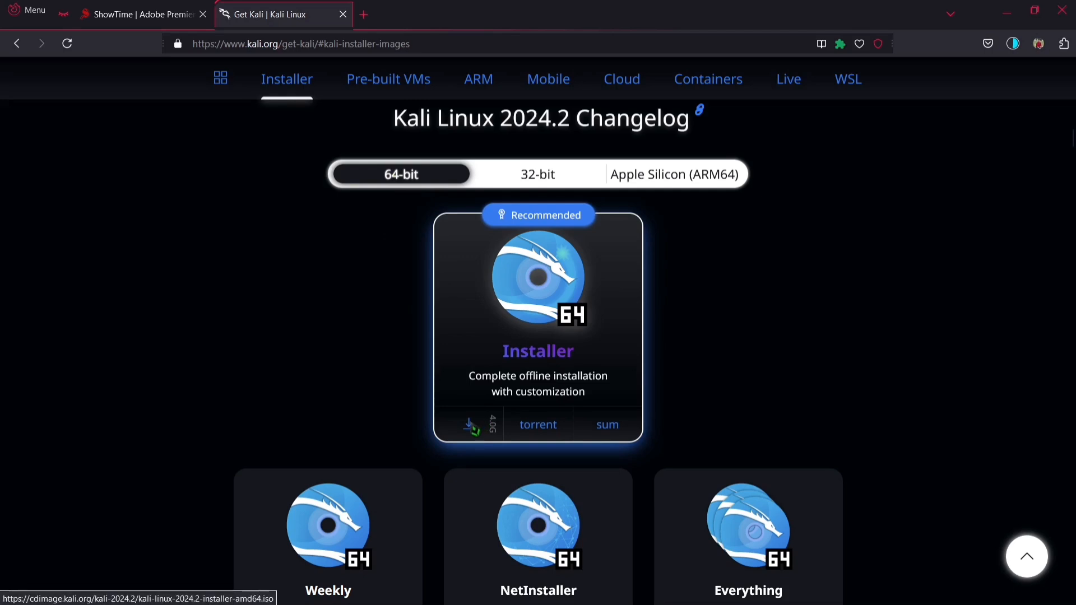
click(472, 428)
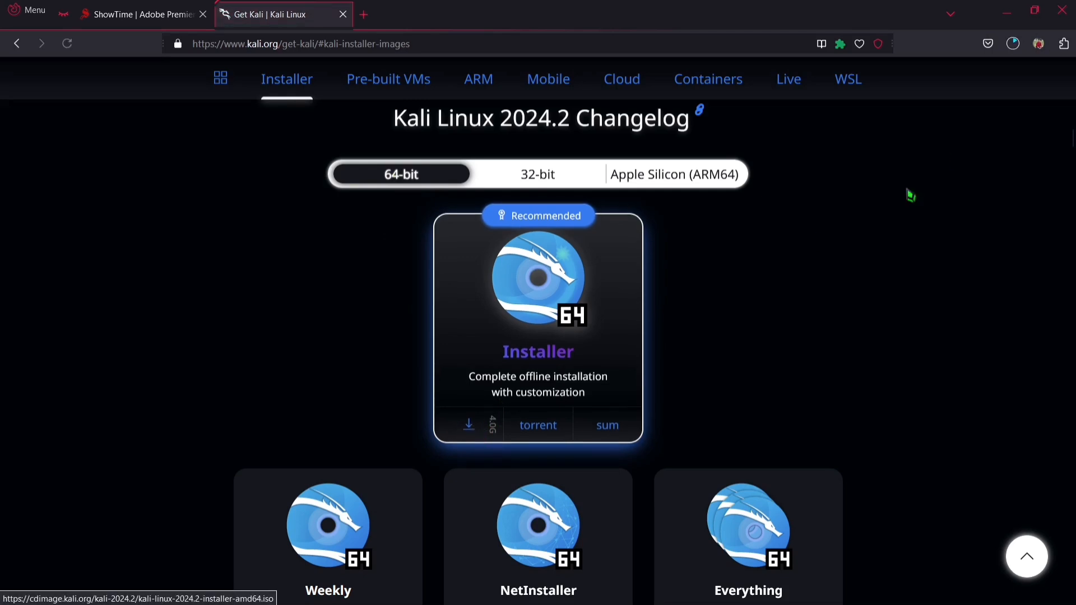
Cancel the running download of kali-linux-2024.2-installer-amd64.iso.
click(1006, 51)
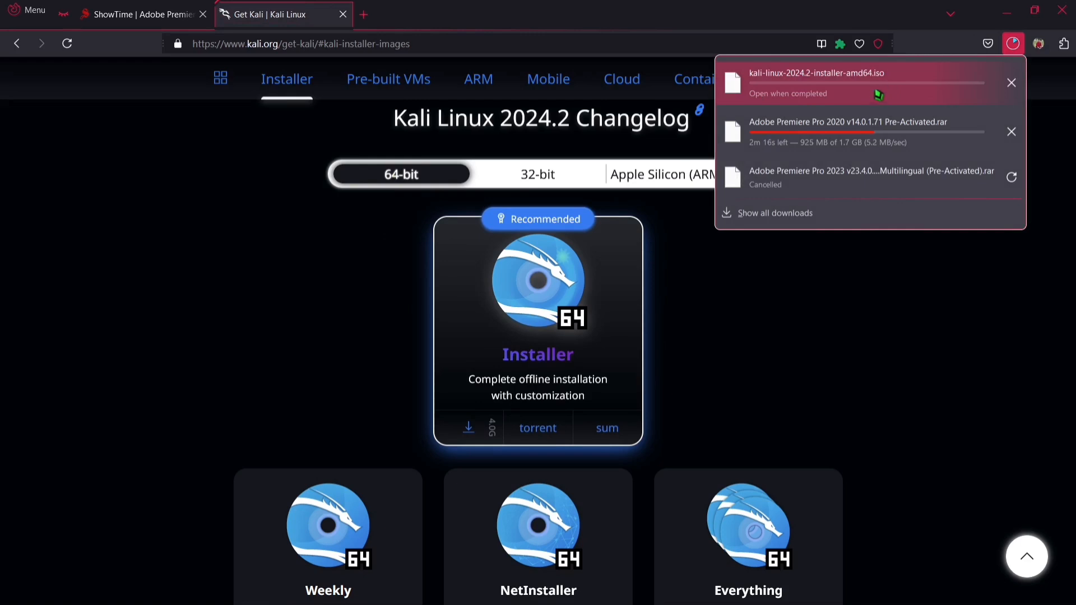
click(1011, 83)
Search Google for "rufus download" in a new browser tab.
key(ctrl+t)
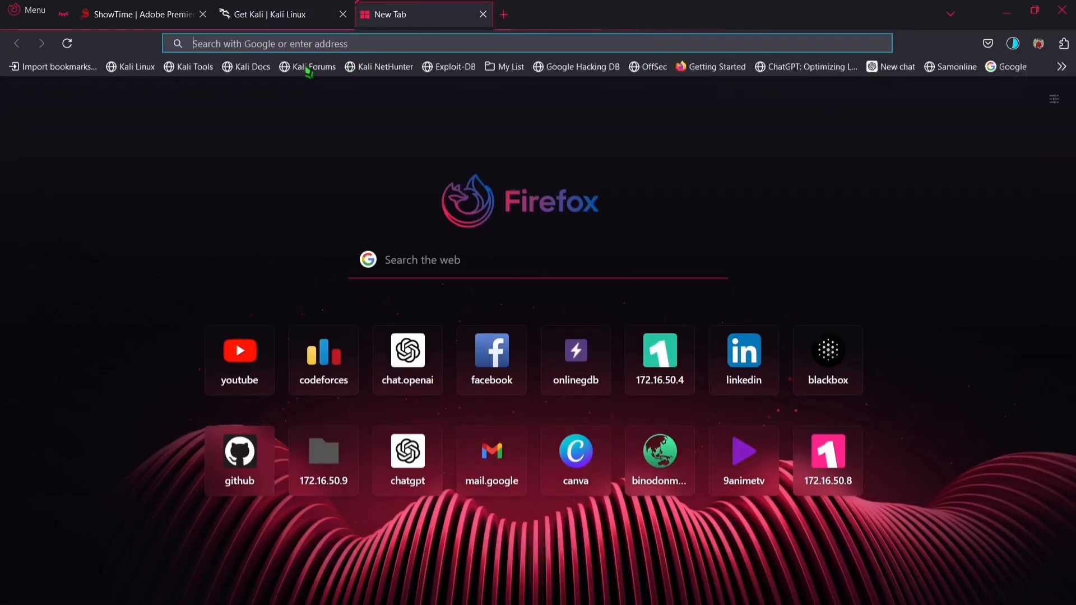
text(ru)
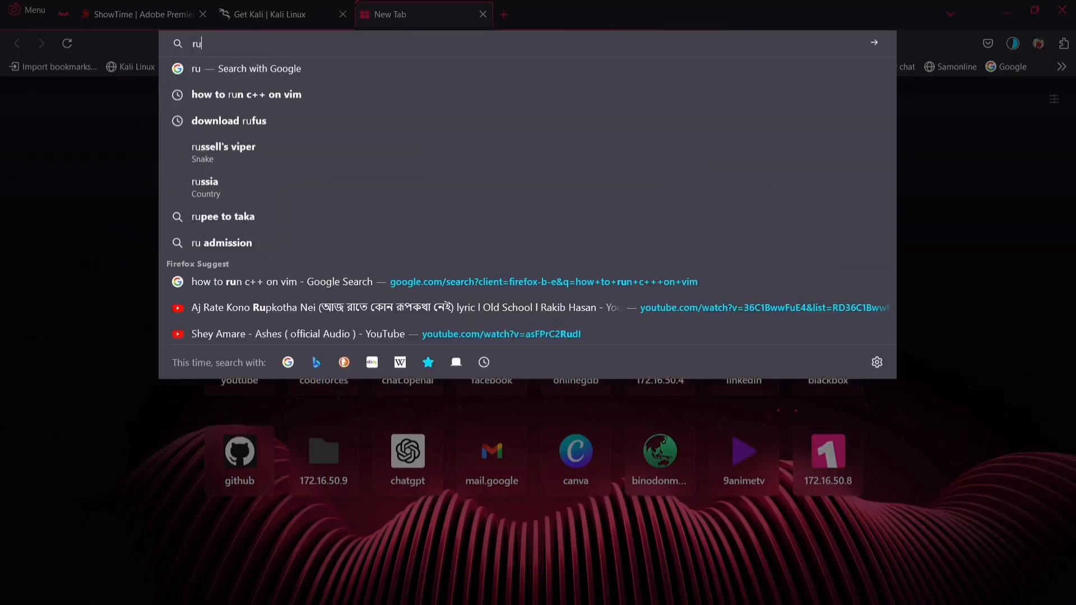
text(fuse)
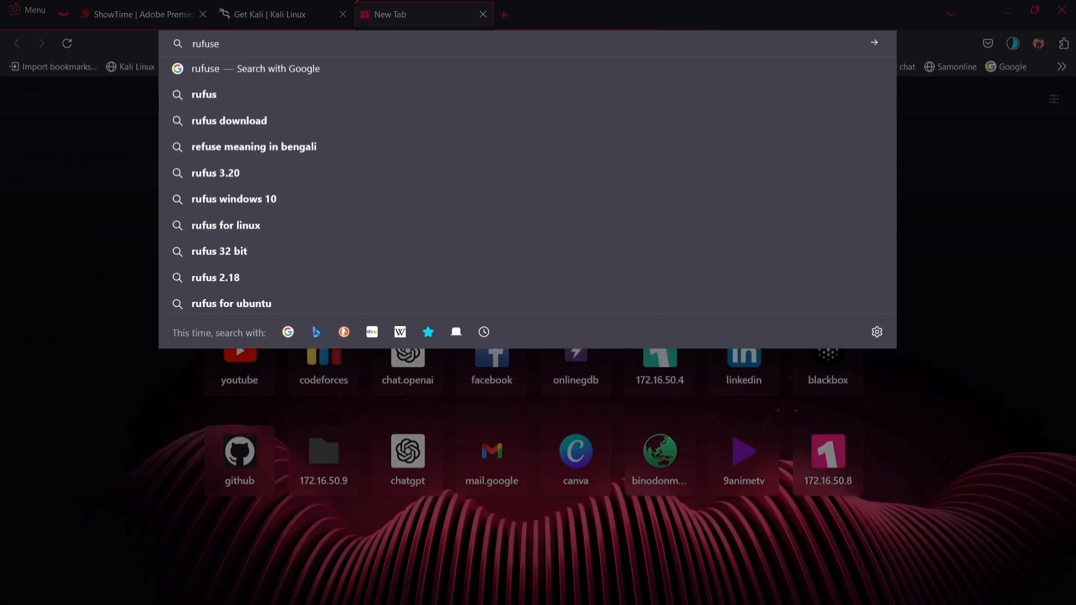
key(BackSpace)
key(Down)
key(Down)
key(Return)
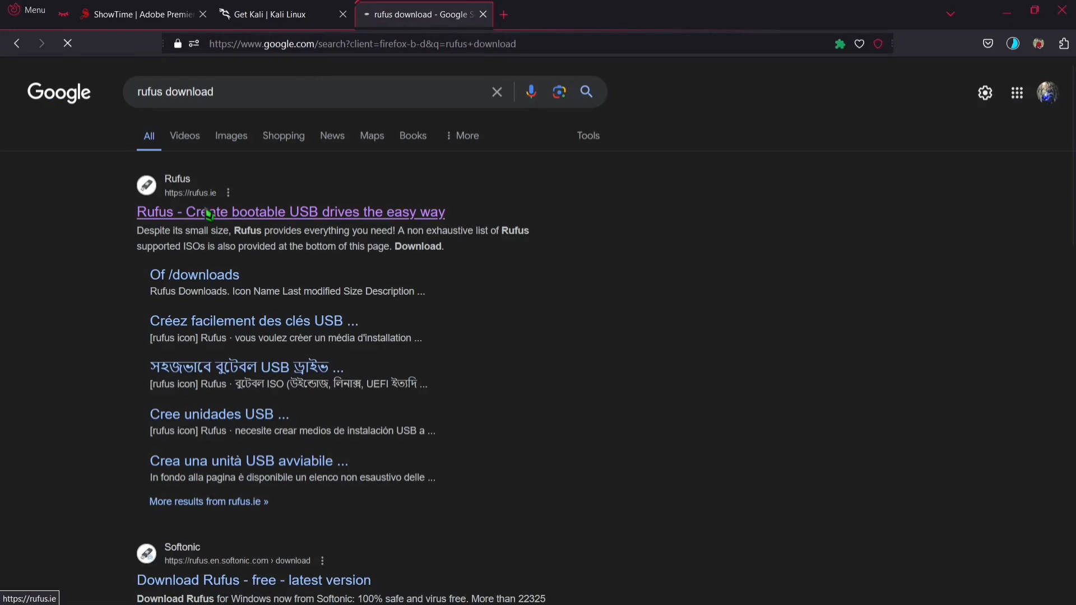
Download the standard Windows x64 release rufus-4.5.exe from the official Rufus site, dismissing the advertisement.
scroll(504, 286, down, 3)
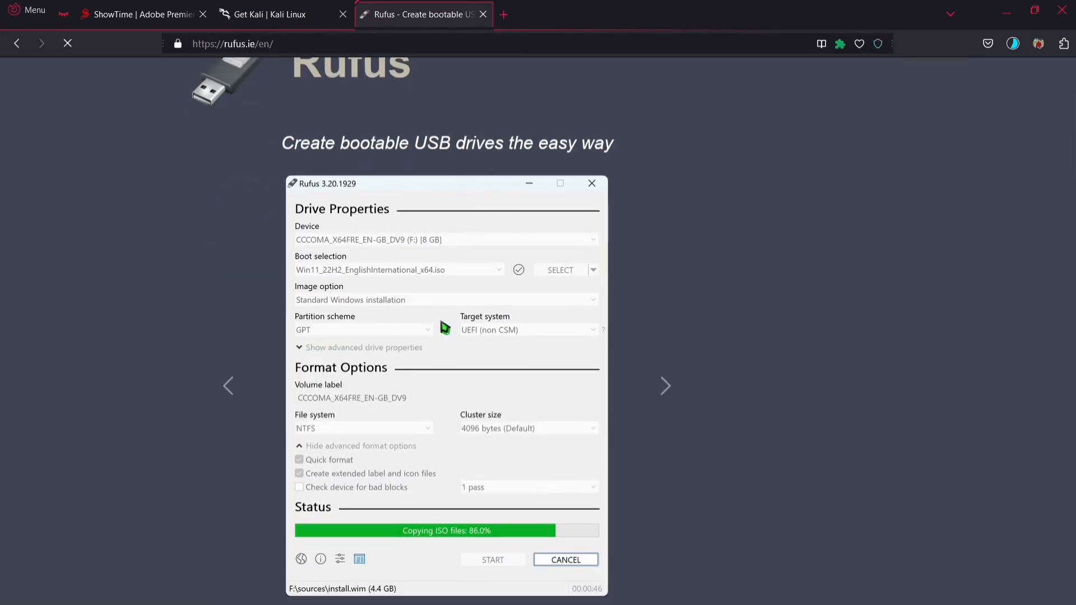
scroll(325, 210, up, 3)
scroll(356, 265, down, 3)
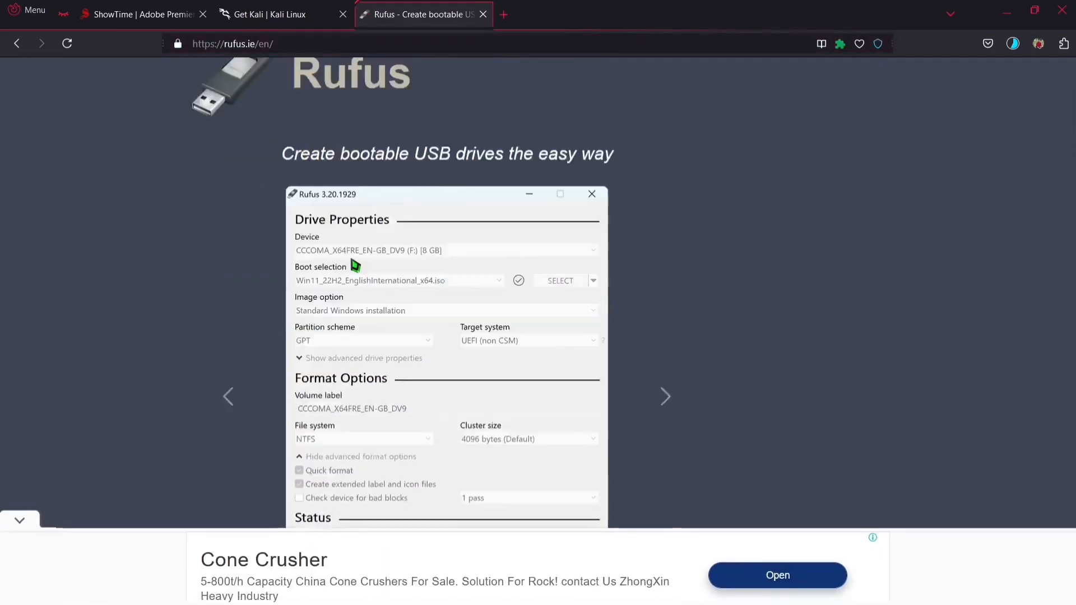
scroll(355, 265, down, 10)
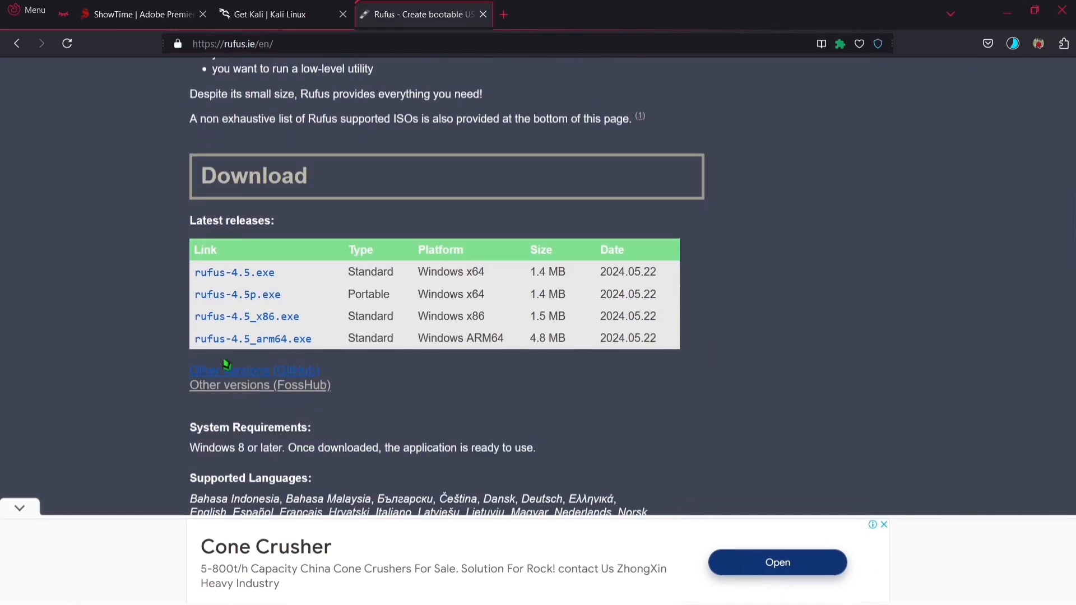
click(241, 277)
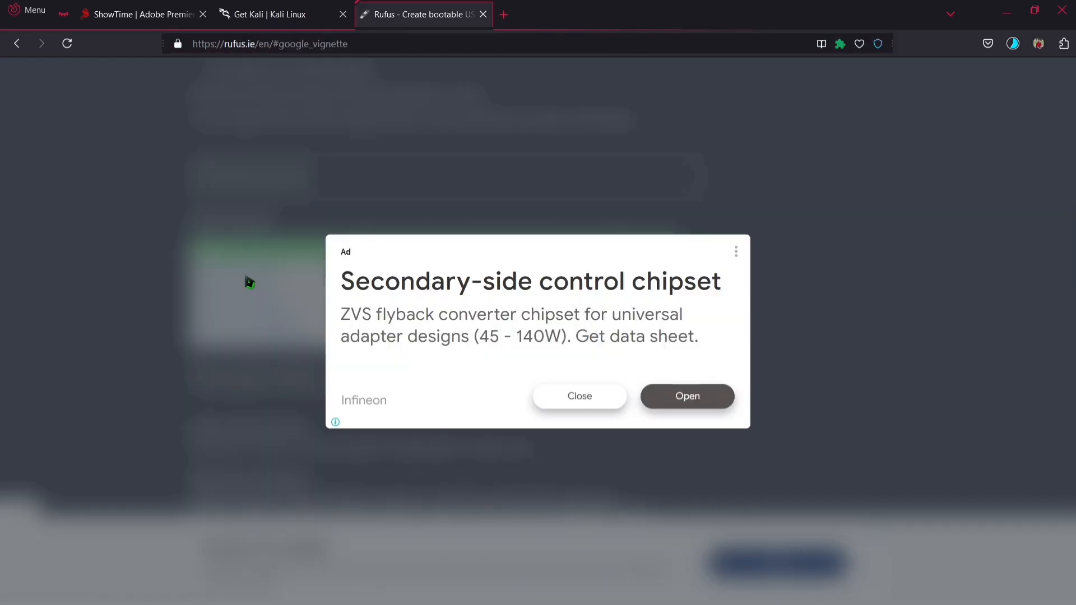
click(596, 404)
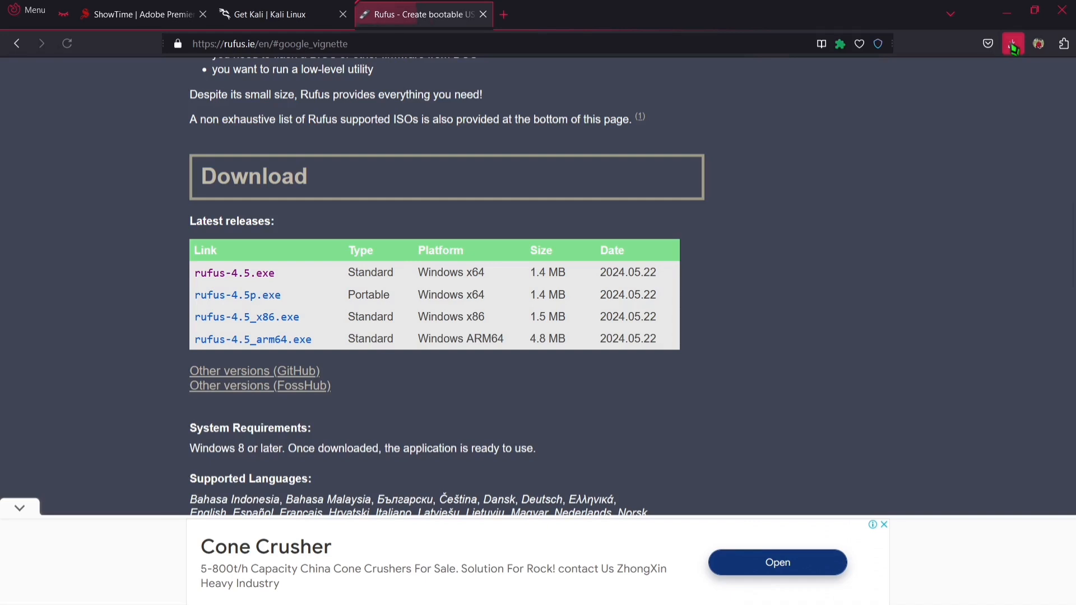
Show the downloaded rufus-4.5.exe in its folder, close File Explorer, and minimize Firefox.
click(1013, 45)
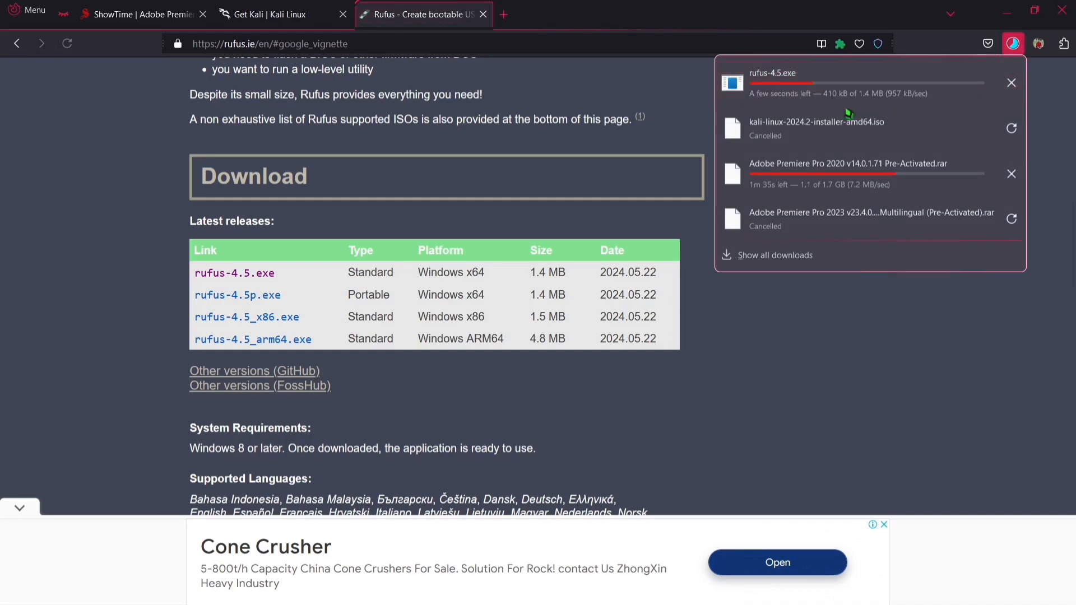
click(1018, 83)
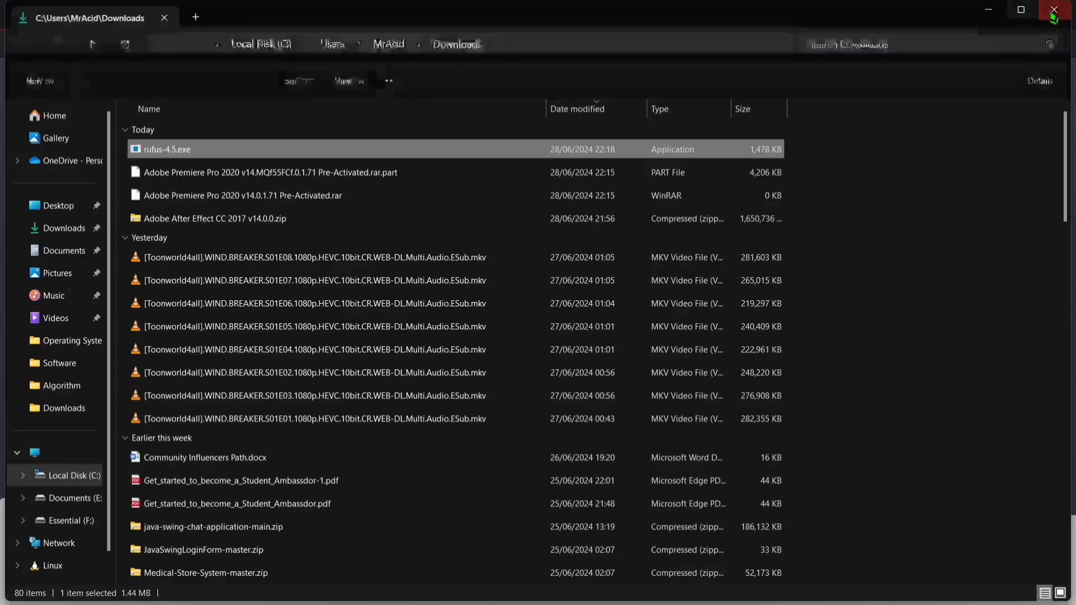
click(1051, 14)
click(1006, 21)
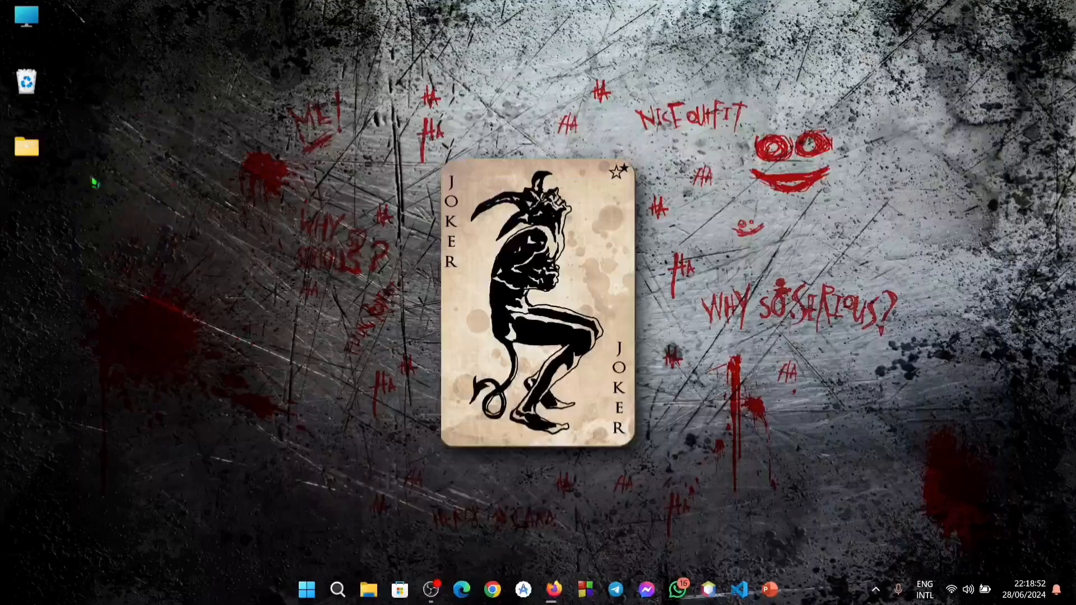
Open the Operating System folder inside Software and OP on the Documents (E:) drive.
double_click(25, 19)
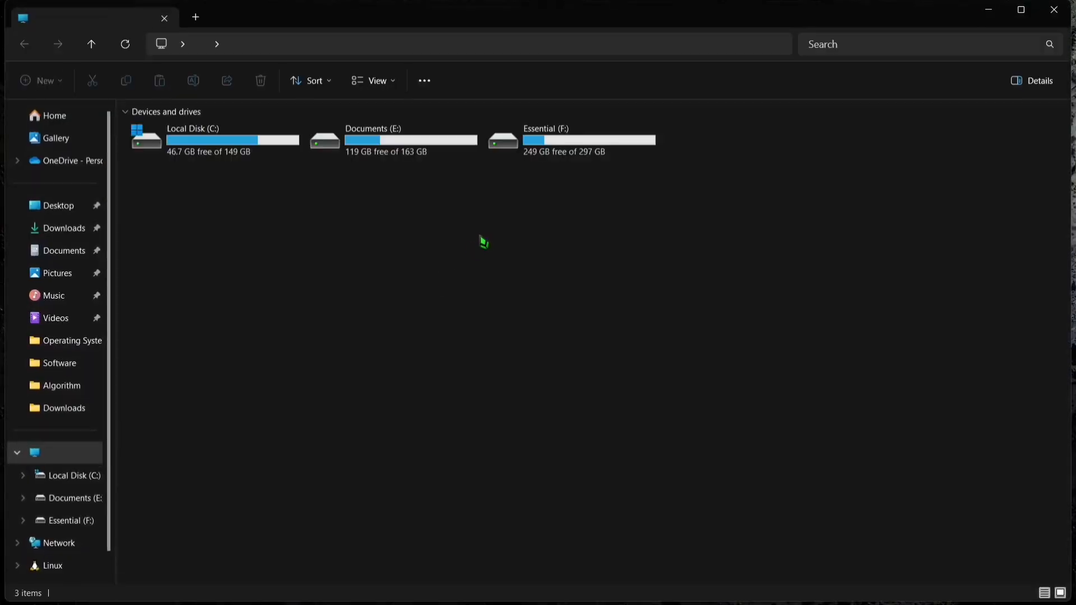
double_click(445, 162)
click(211, 230)
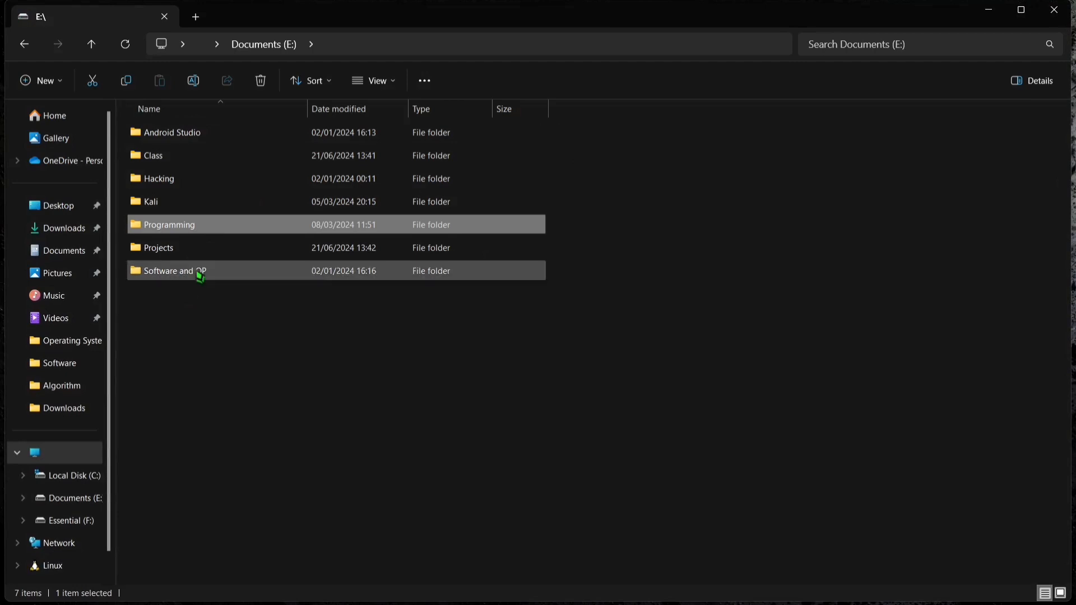
double_click(201, 275)
double_click(196, 157)
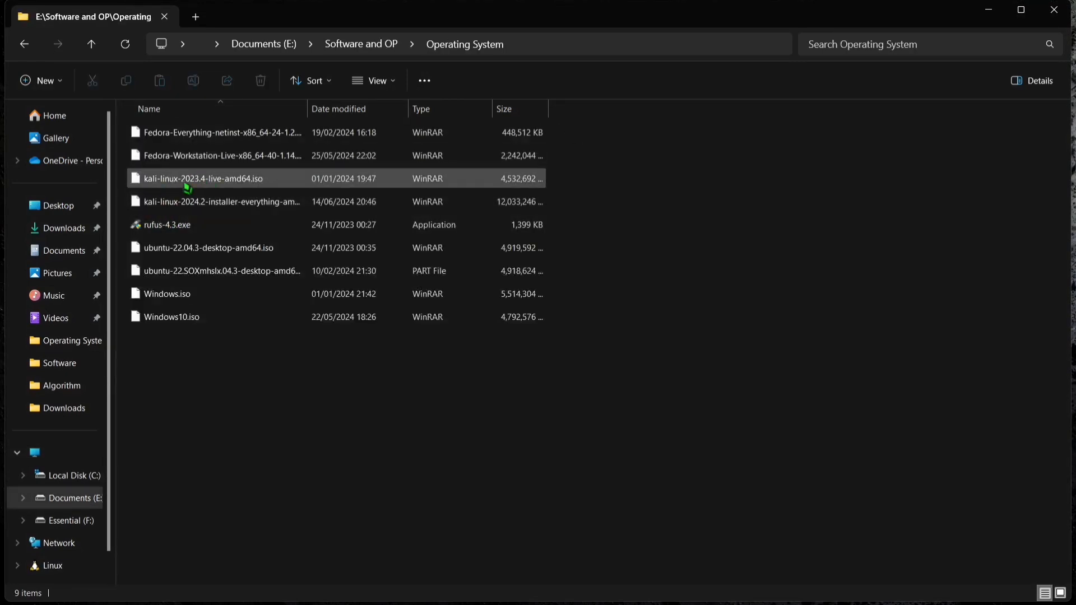
Launch rufus-4.3.exe from the Operating System folder.
click(206, 232)
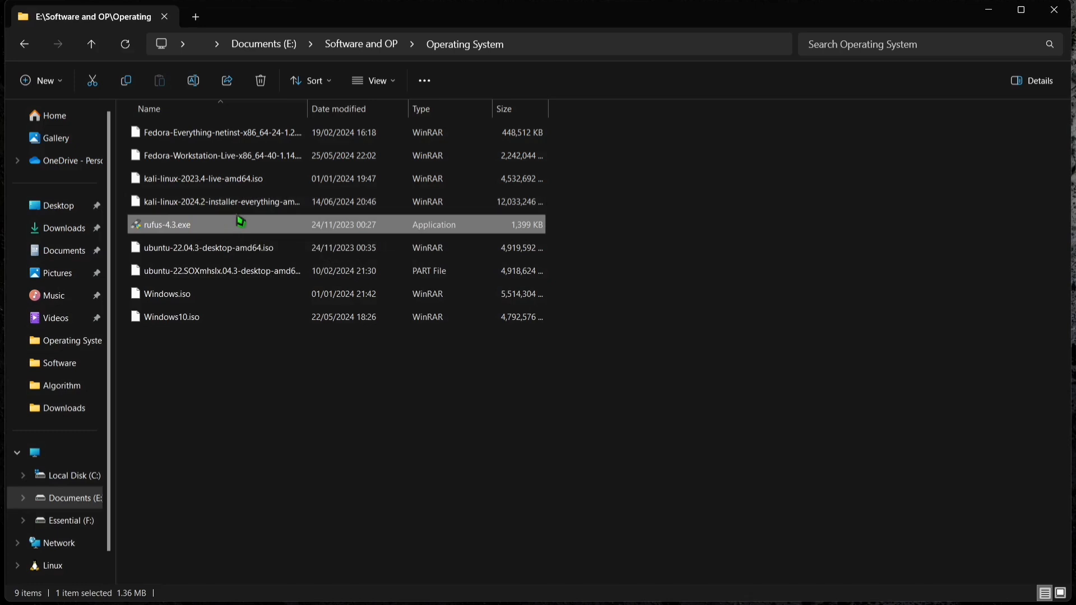
double_click(207, 228)
double_click(258, 230)
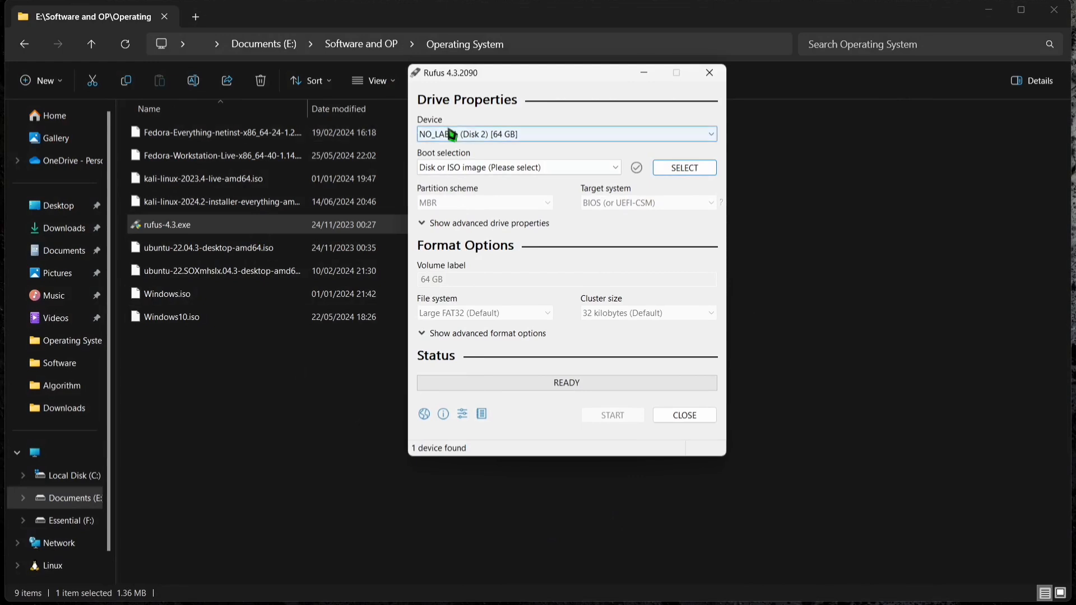
Check that the 64 GB USB drive is the target device and load kali-linux-2024.2-installer-everything-amd64.iso as the boot image.
click(473, 135)
click(492, 137)
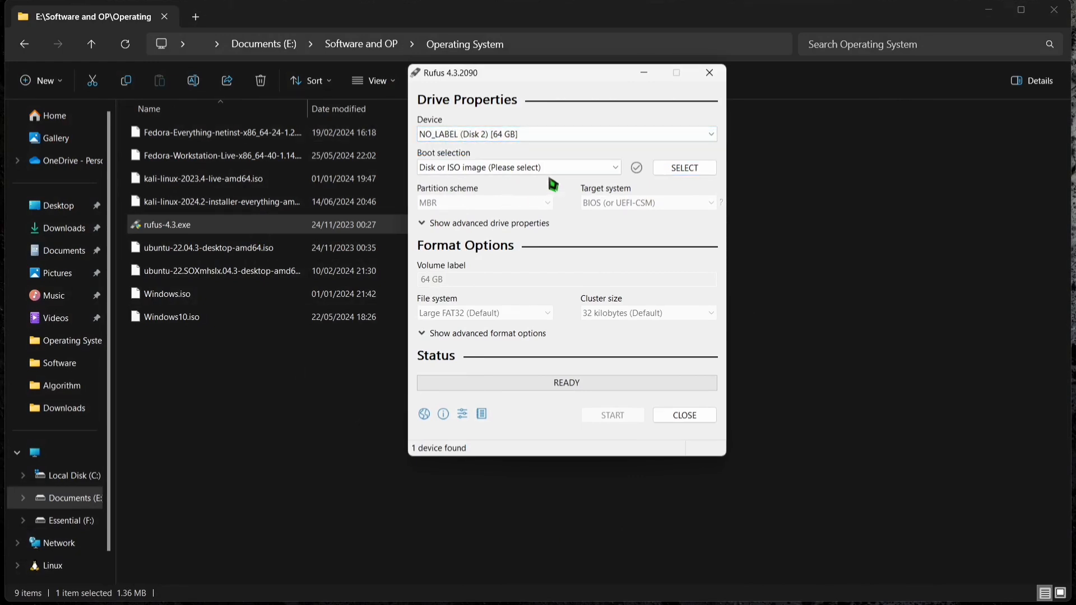
click(684, 171)
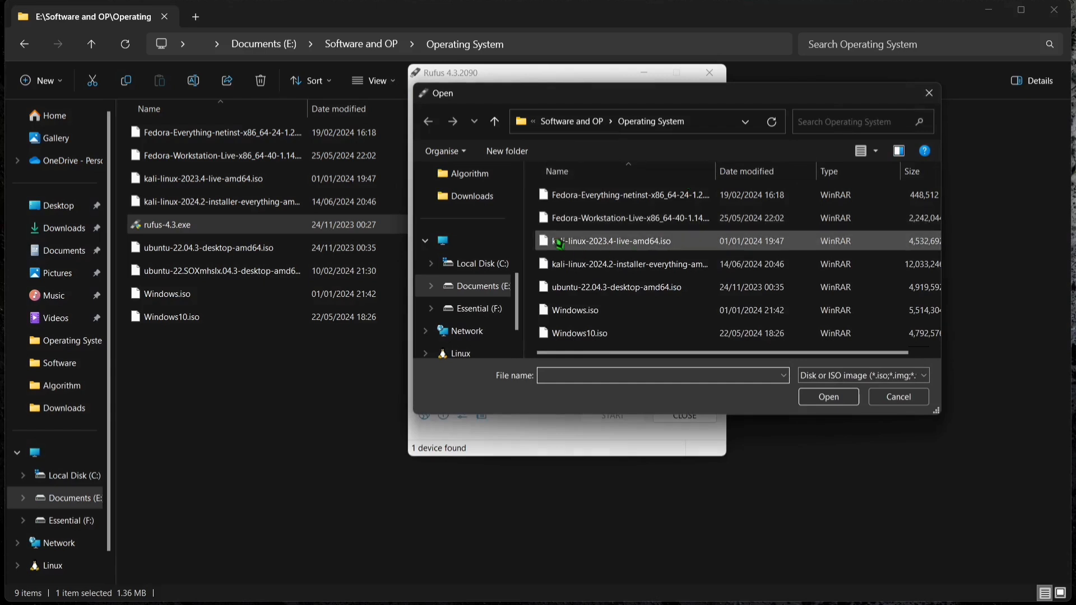
click(611, 267)
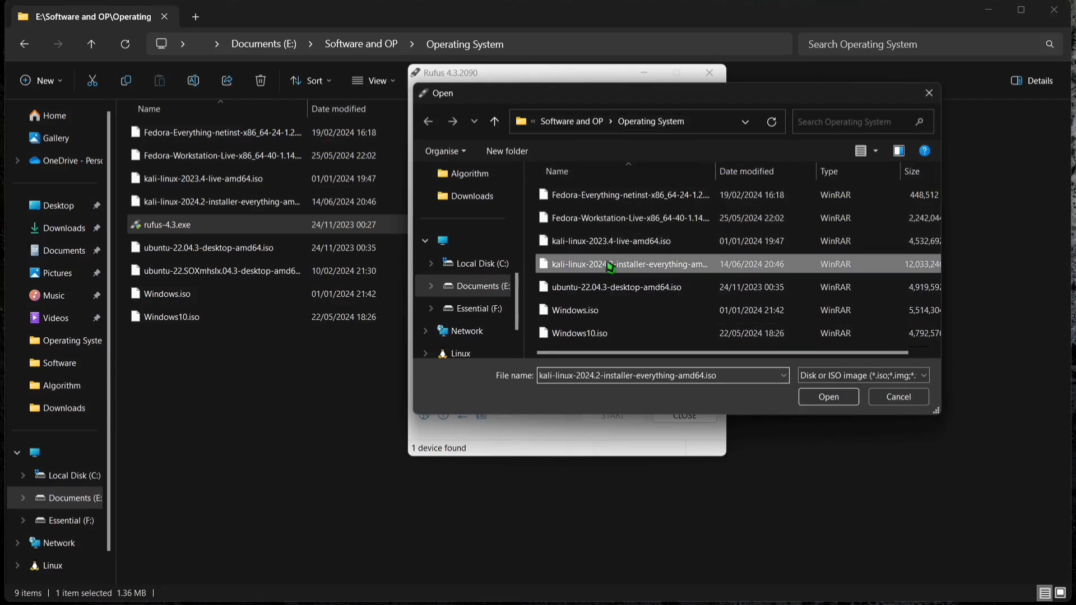
double_click(639, 266)
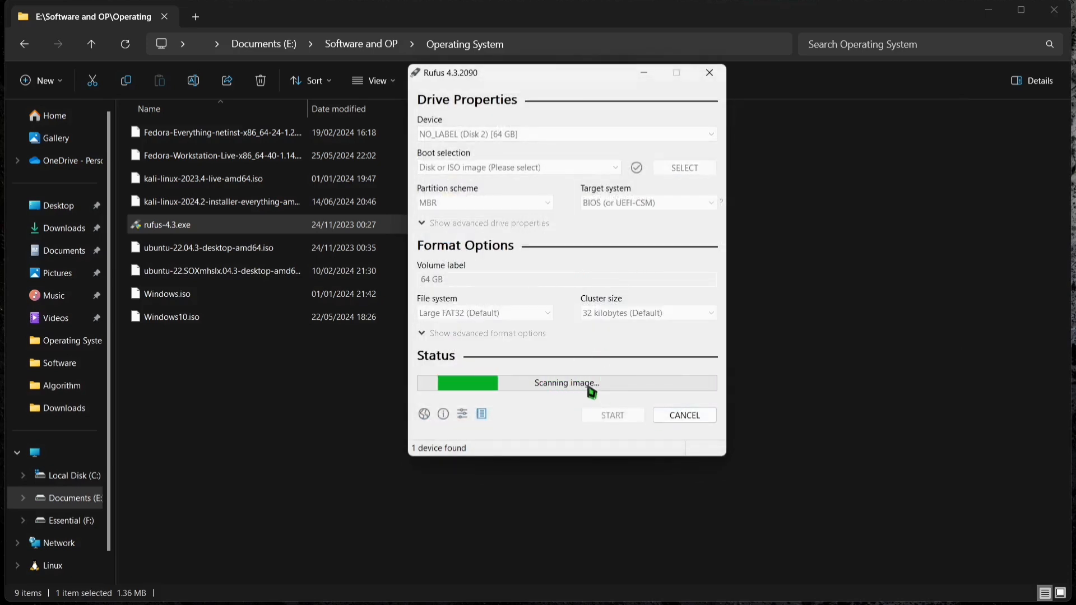
click(490, 234)
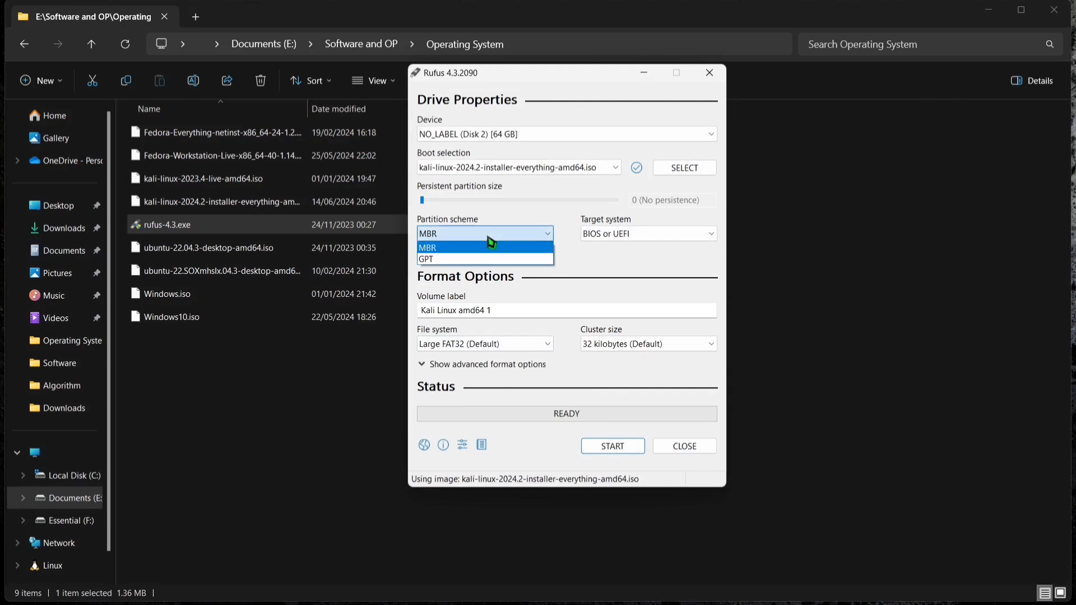
click(488, 237)
click(487, 237)
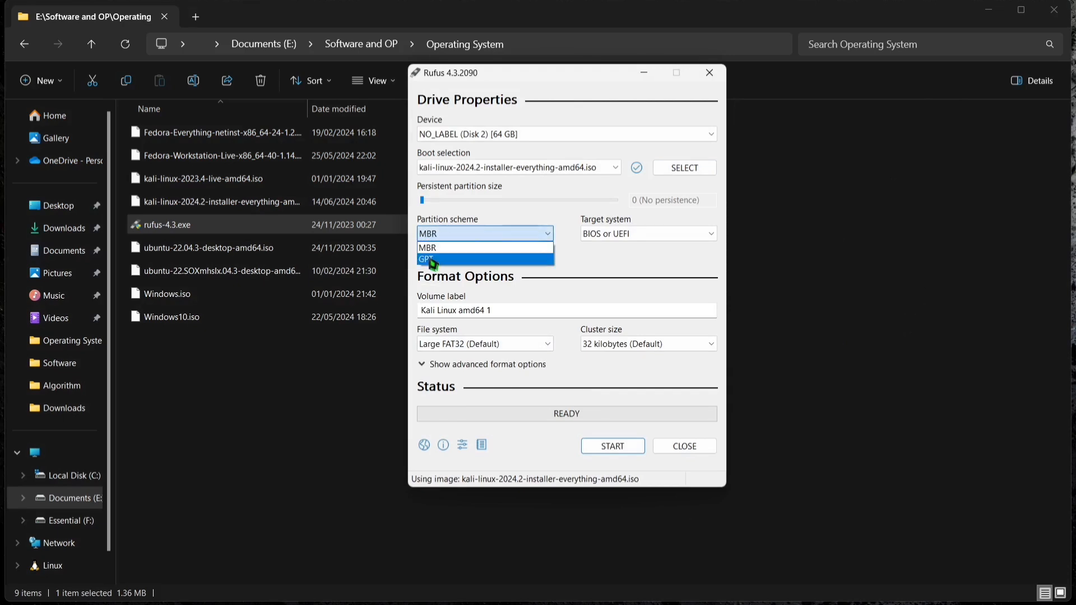
click(446, 246)
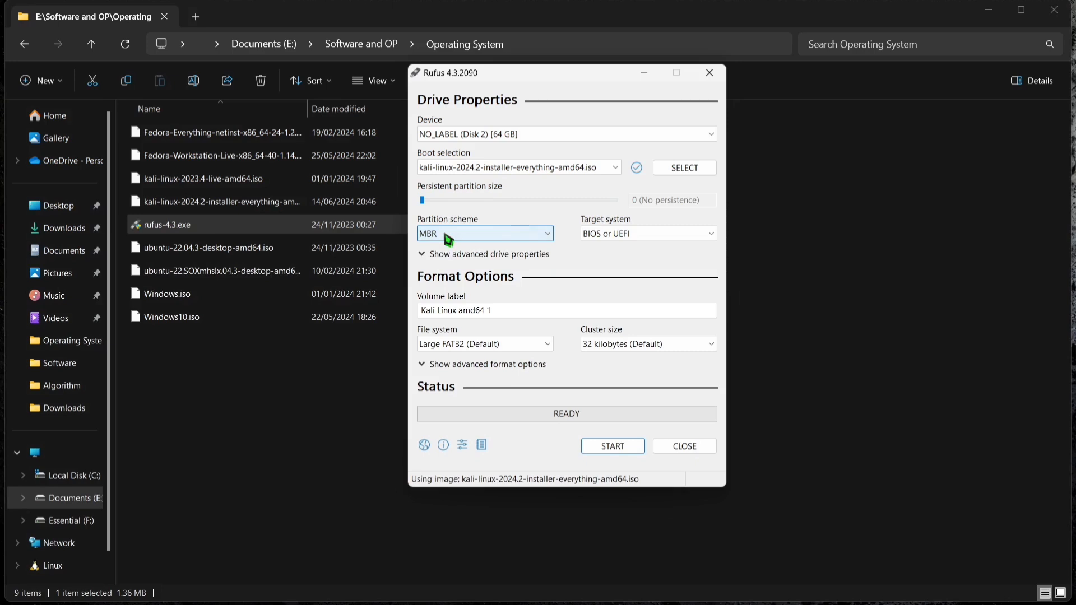
Search Windows for "Create and format hard disk partitions" and open Disk Management.
key(super)
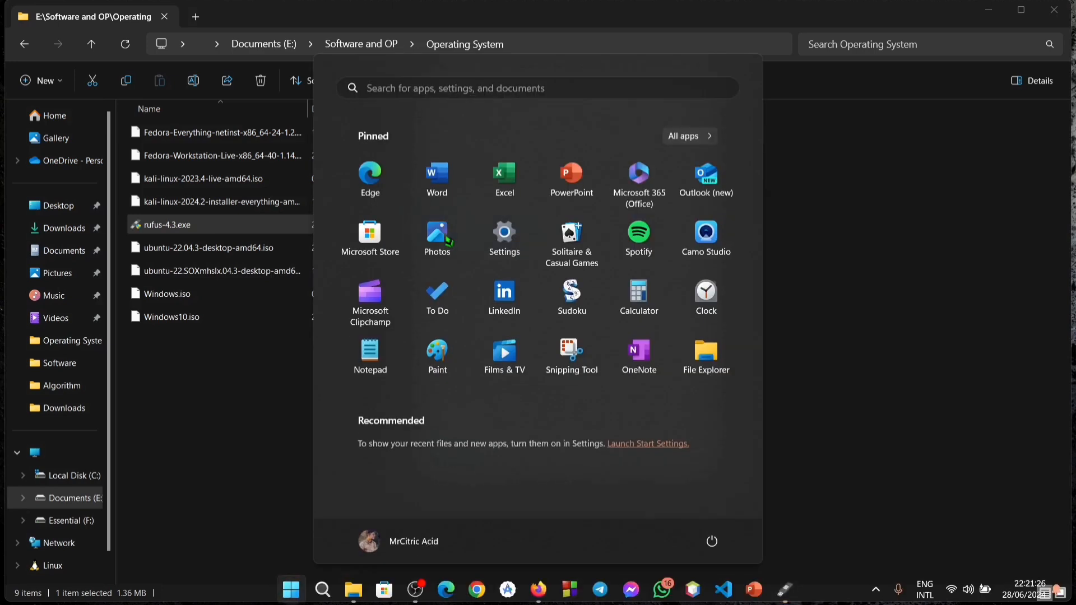
text(cretex)
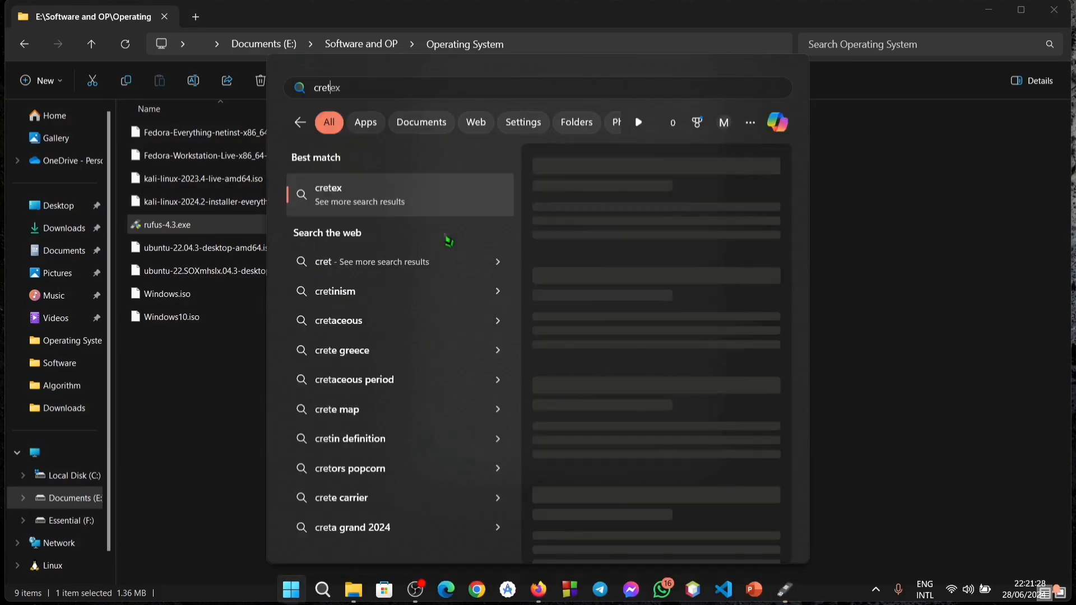
key(BackSpace)
key(BackSpace)
key(BackSpace)
key(BackSpace)
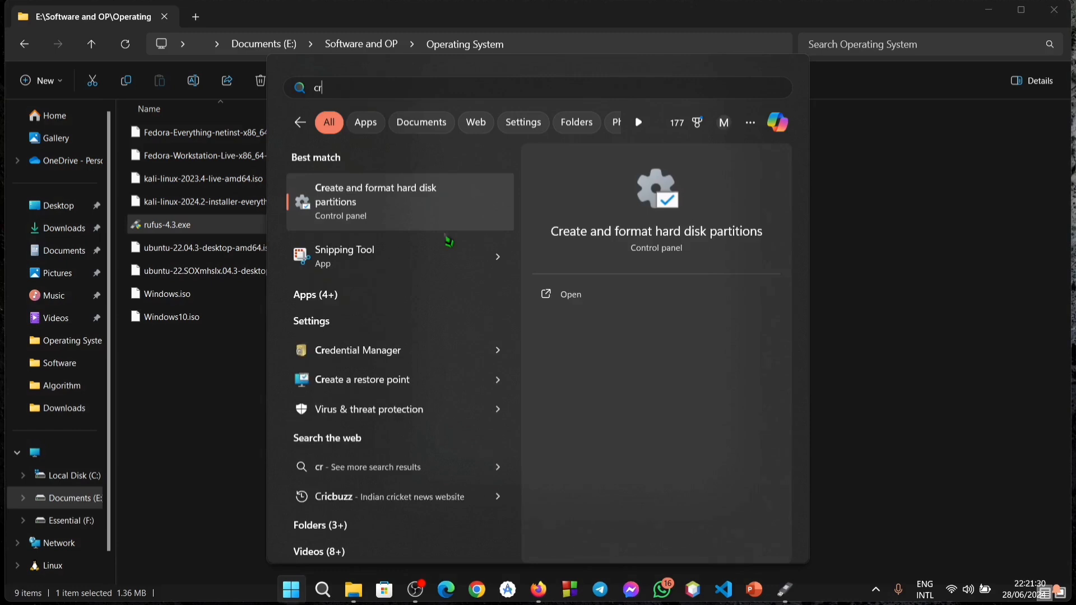
text(ea)
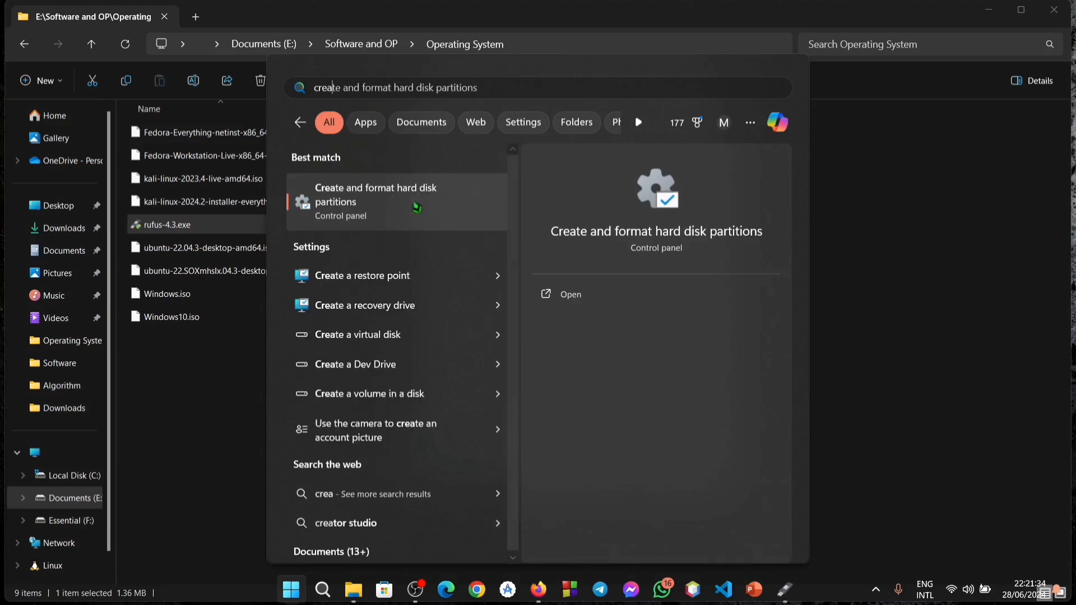
click(416, 208)
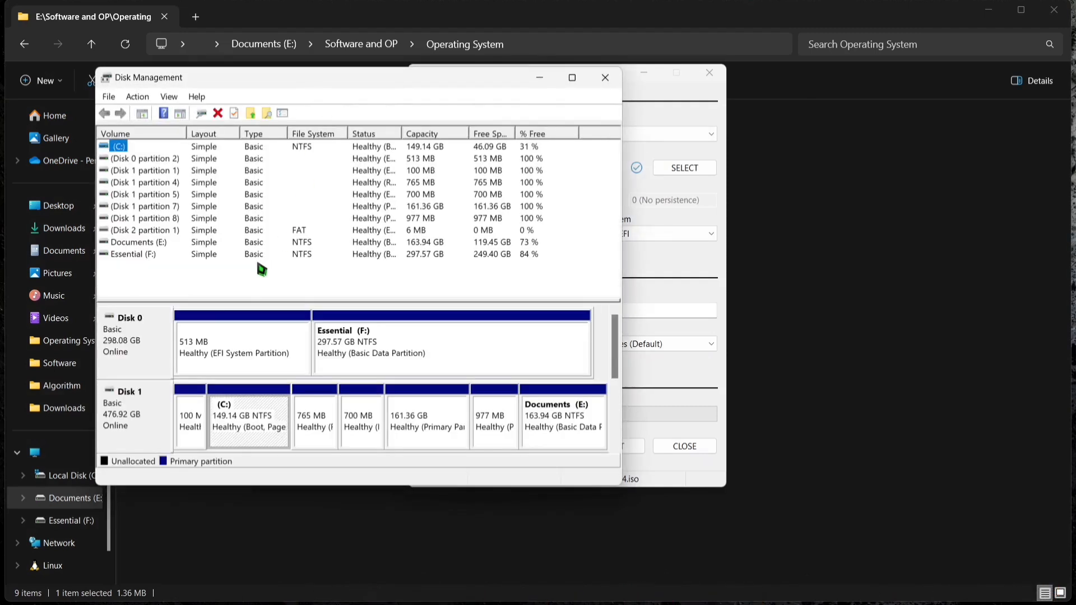
Check the partition style of Disk 1 in its volume properties, and close Disk Management.
click(139, 418)
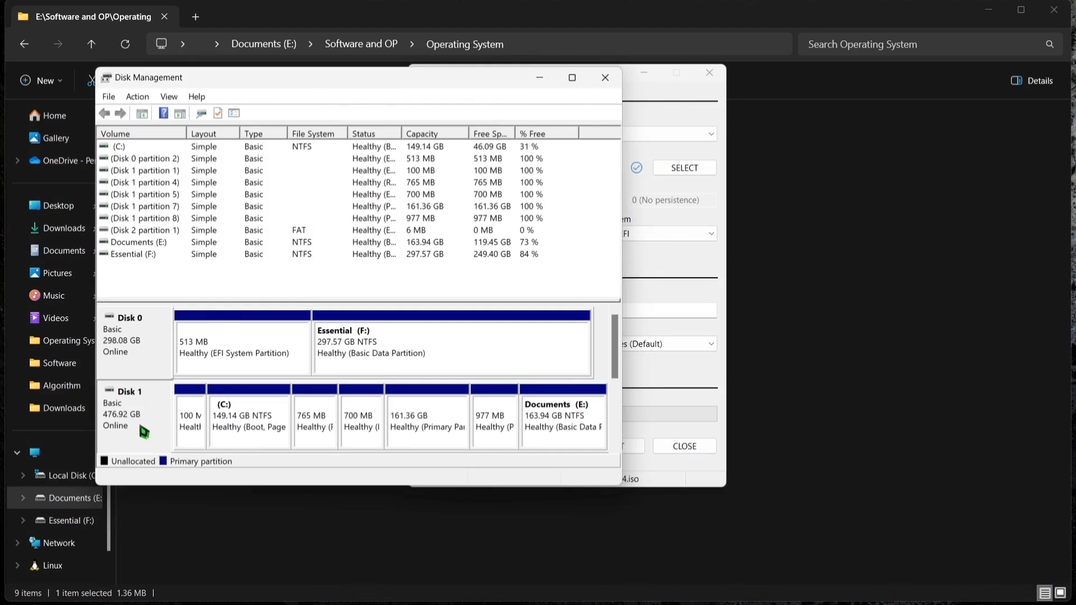
right_click(141, 427)
click(185, 562)
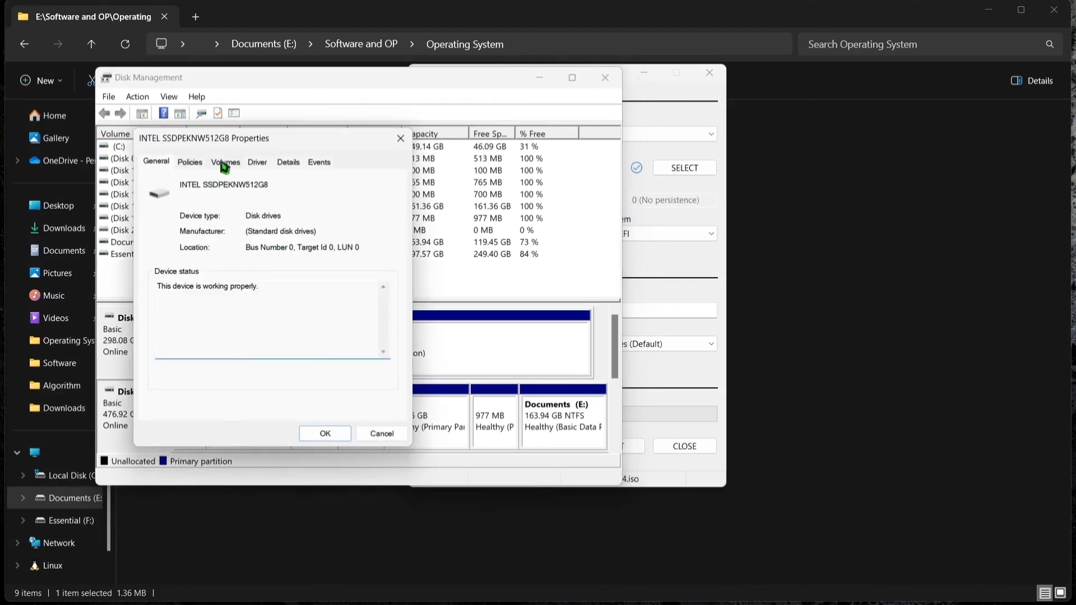
click(225, 163)
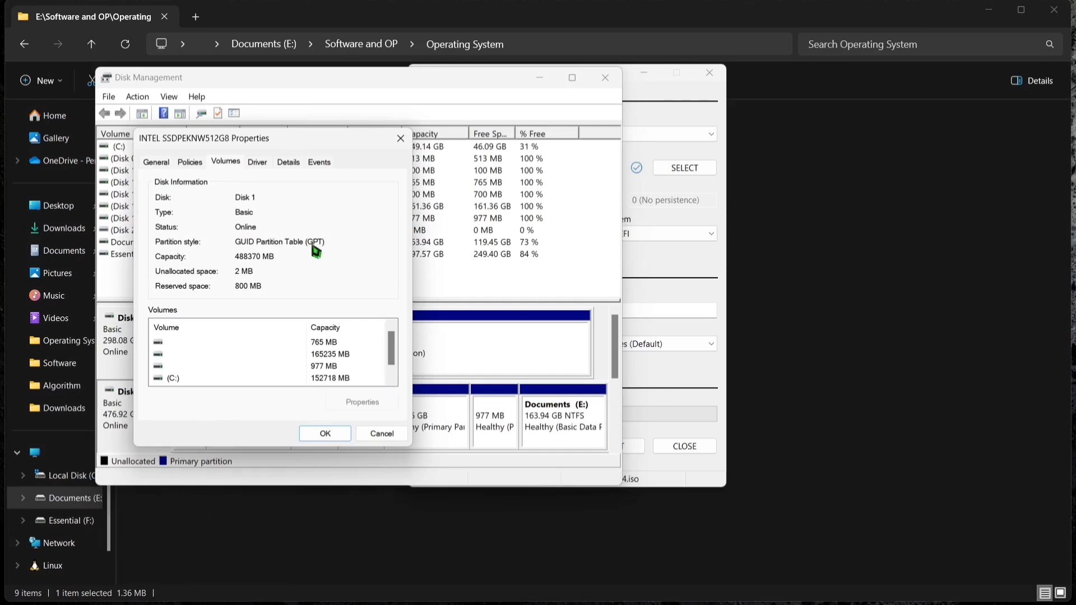
click(343, 436)
click(605, 78)
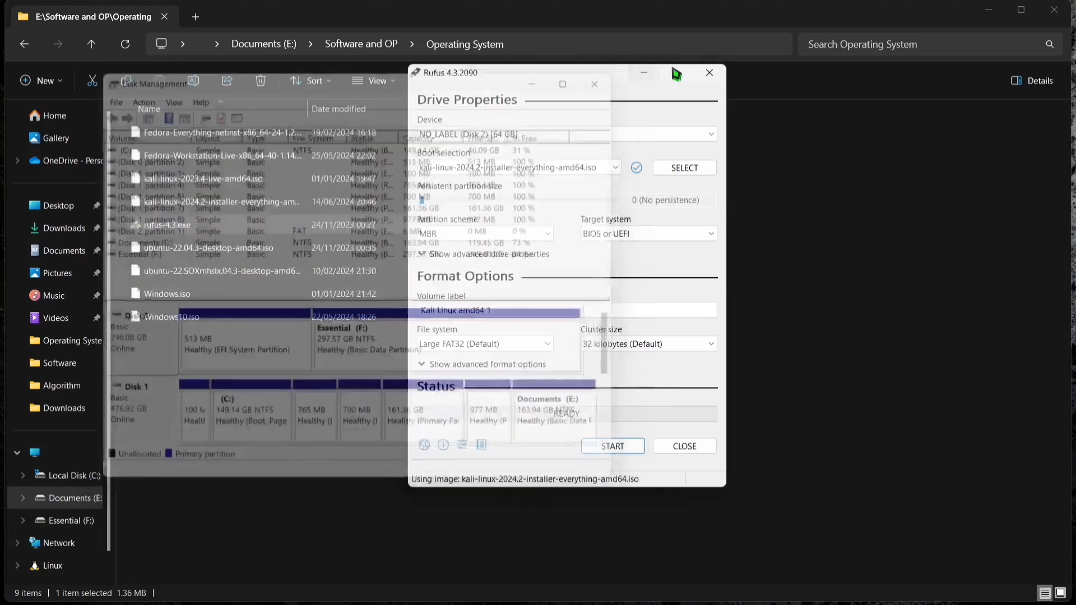
Set the partition scheme to GPT and write the Kali image to the USB drive in DD Image mode, accepting the data erasure.
click(525, 232)
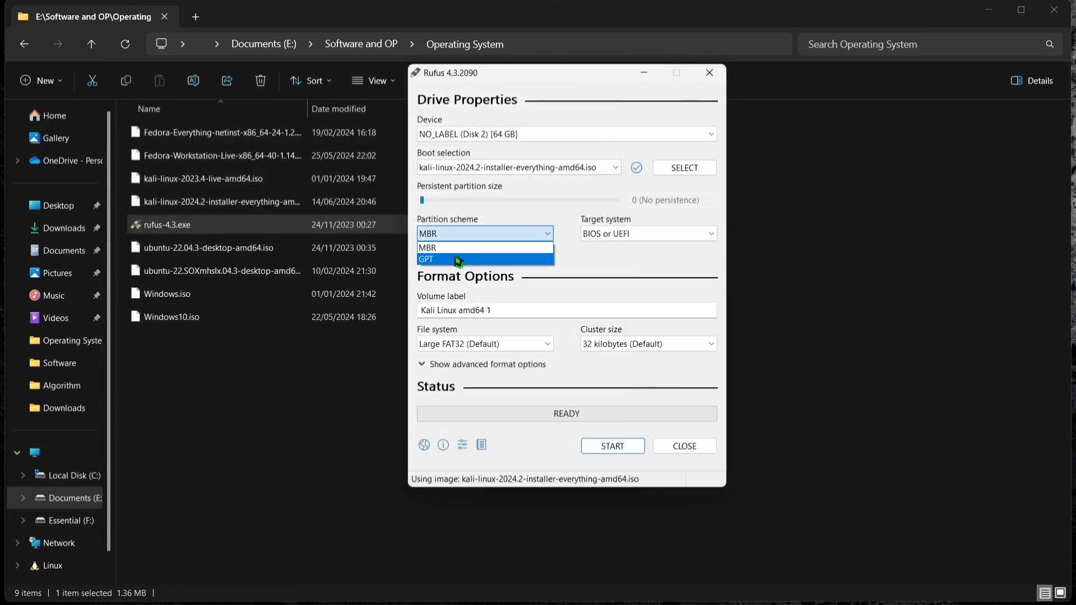
click(458, 260)
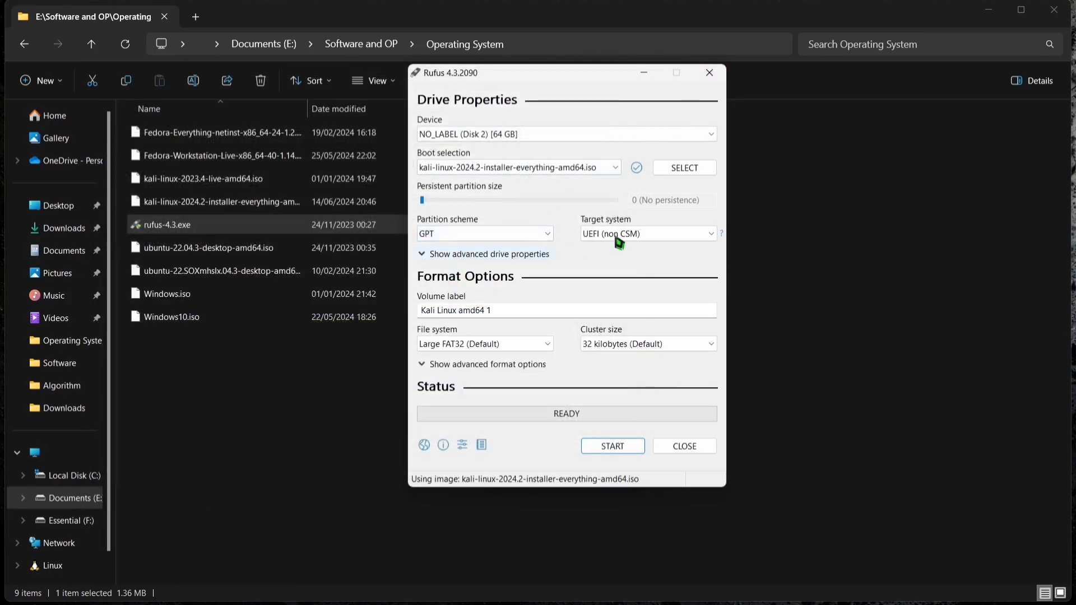
click(613, 447)
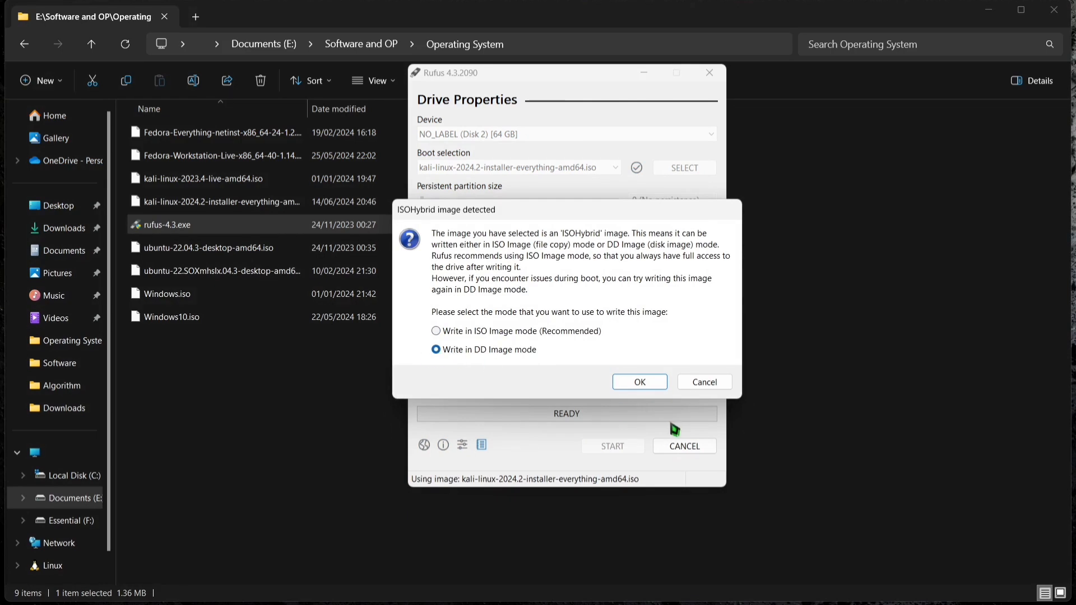
click(634, 382)
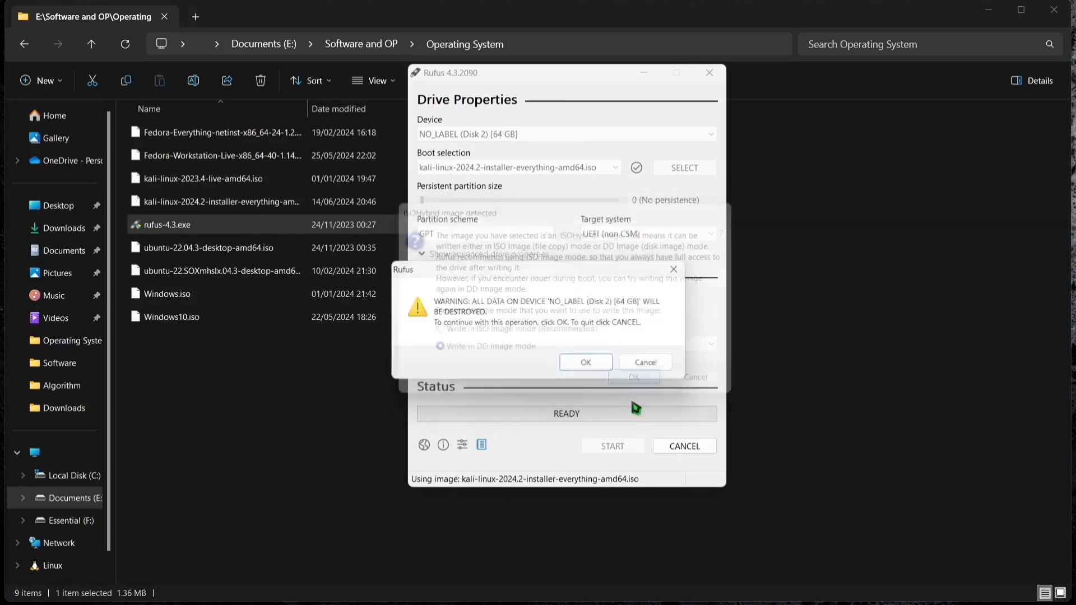
click(589, 365)
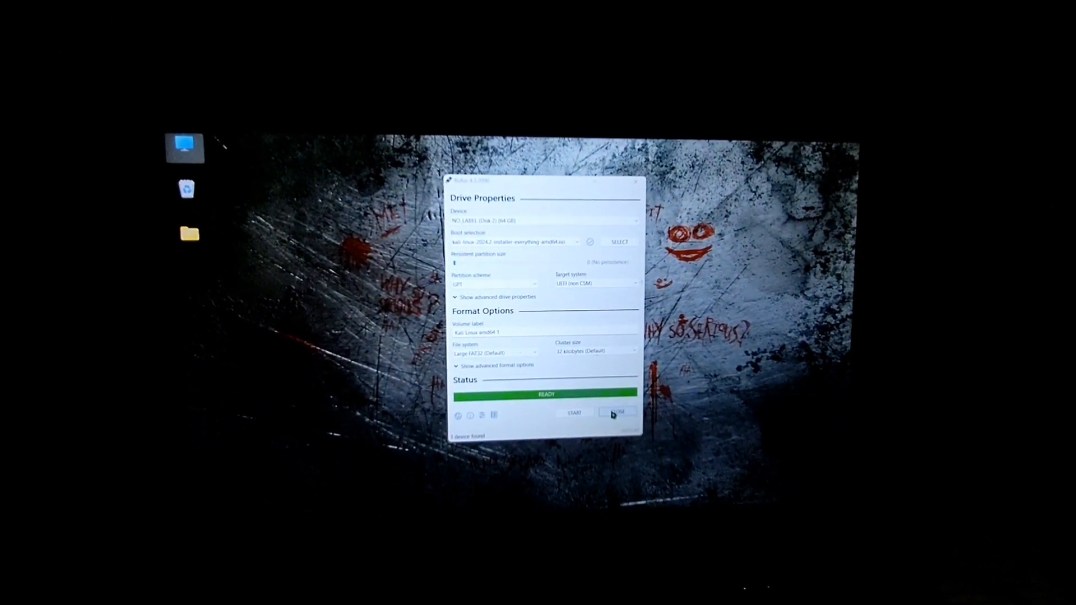
Close Rufus and the remaining File Explorer and Firefox windows, and return to the desktop.
click(618, 414)
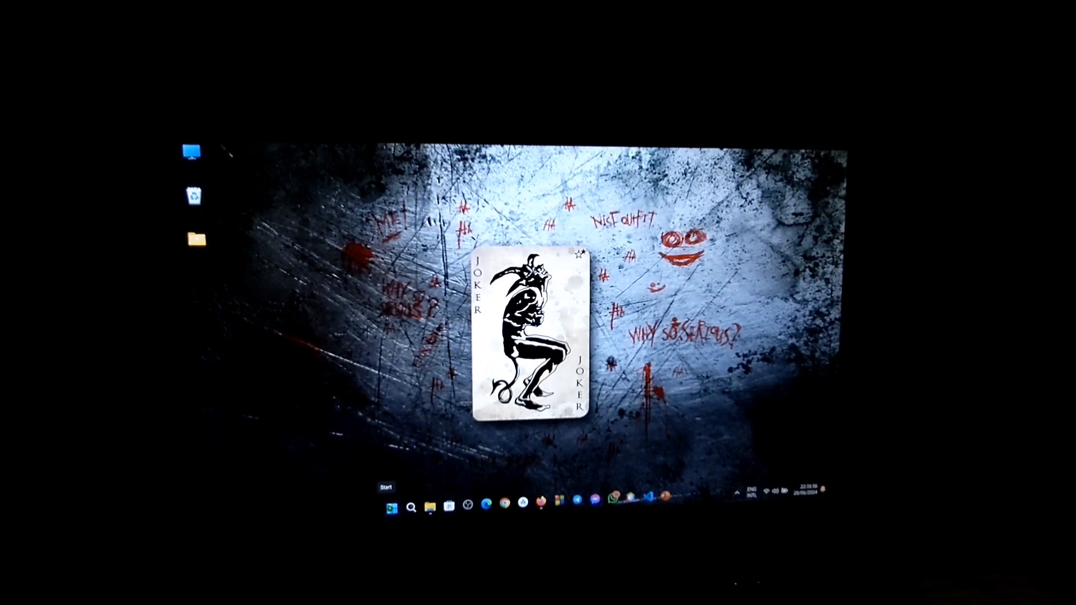
key(super+Tab)
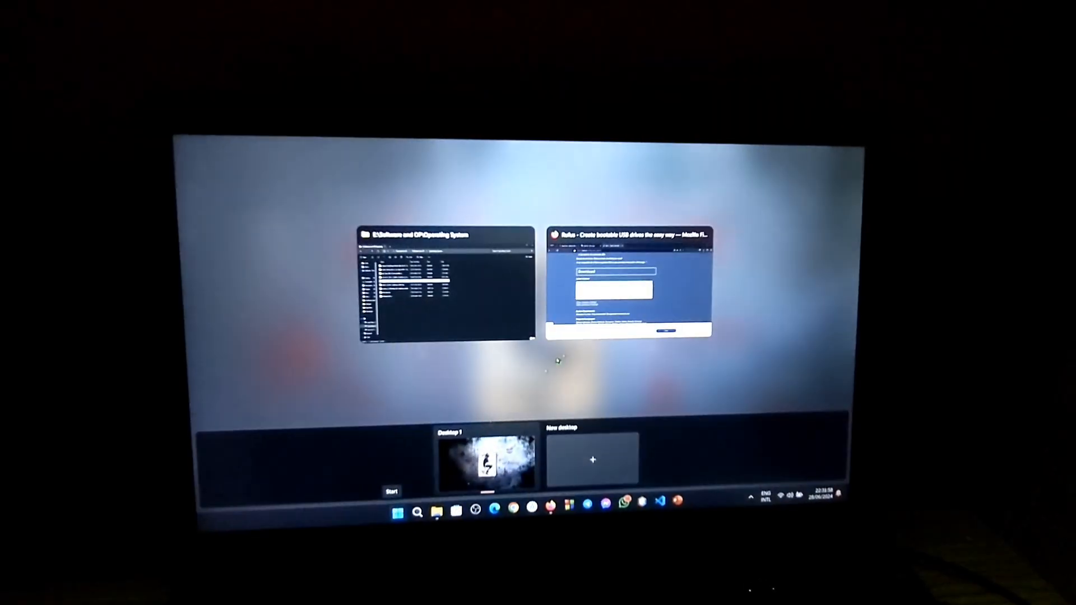
click(521, 235)
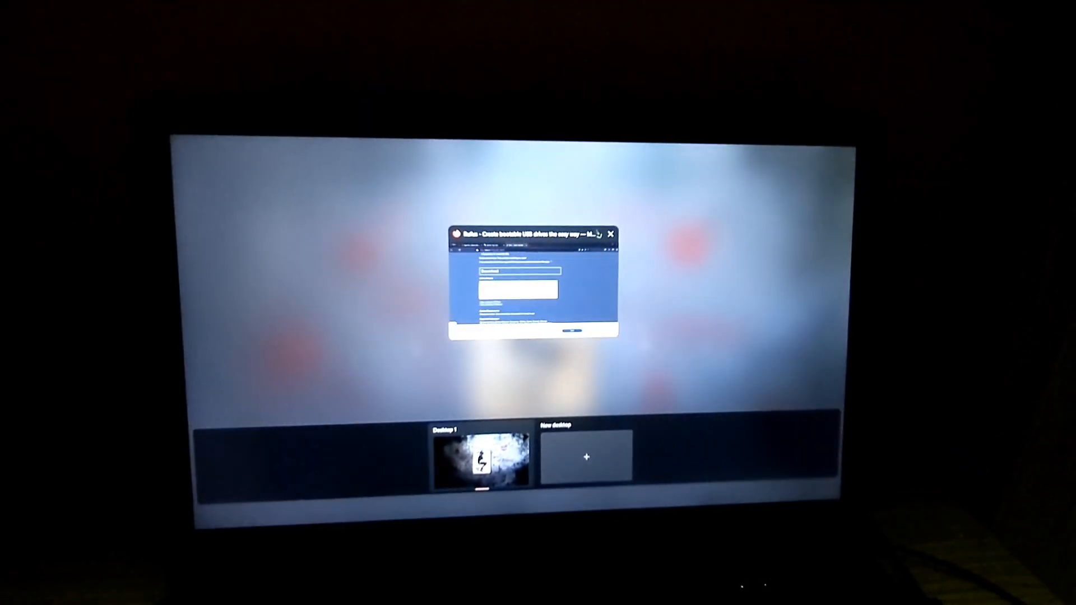
click(609, 234)
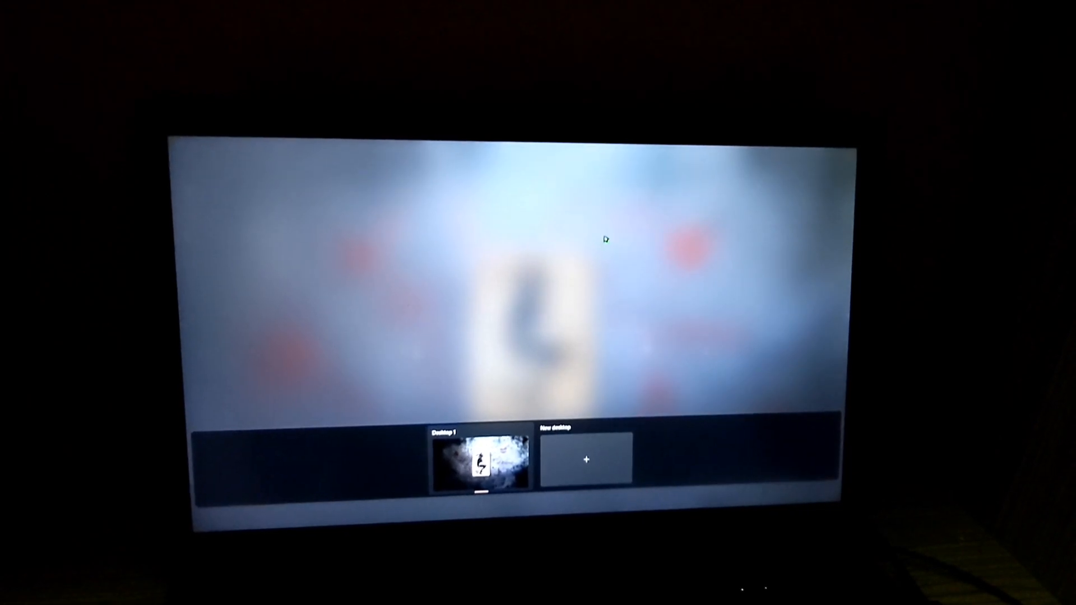
click(607, 241)
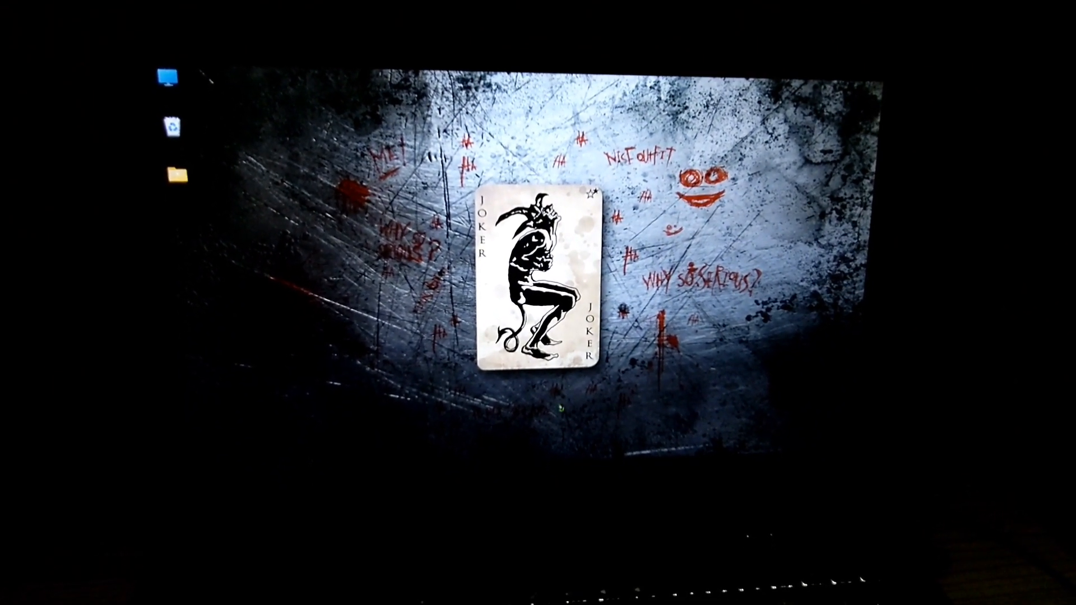
Restart the computer from Windows.
mouse_move(403, 464)
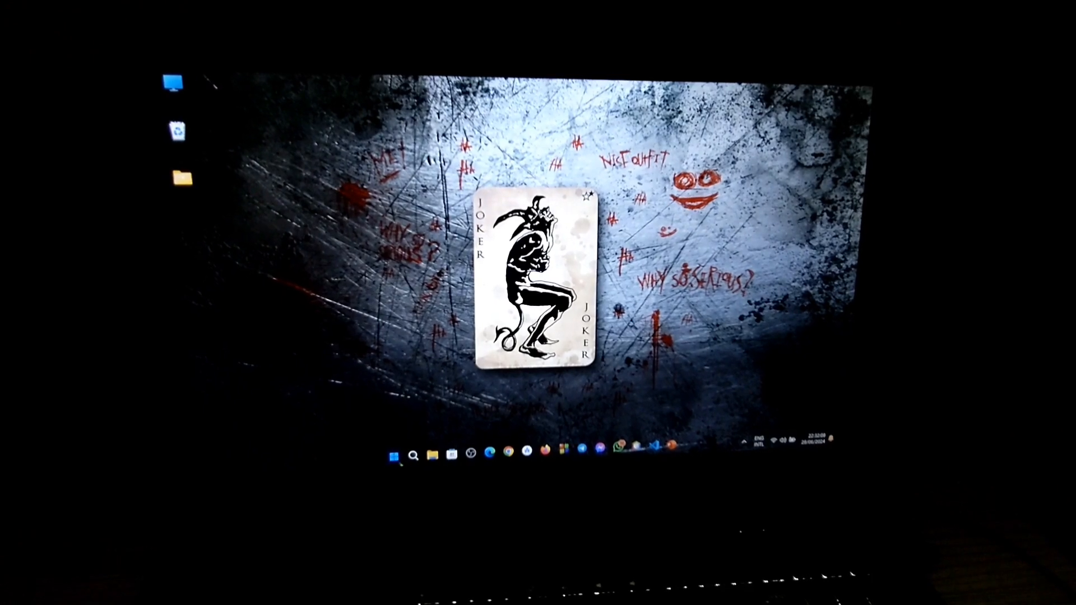
click(396, 458)
click(634, 417)
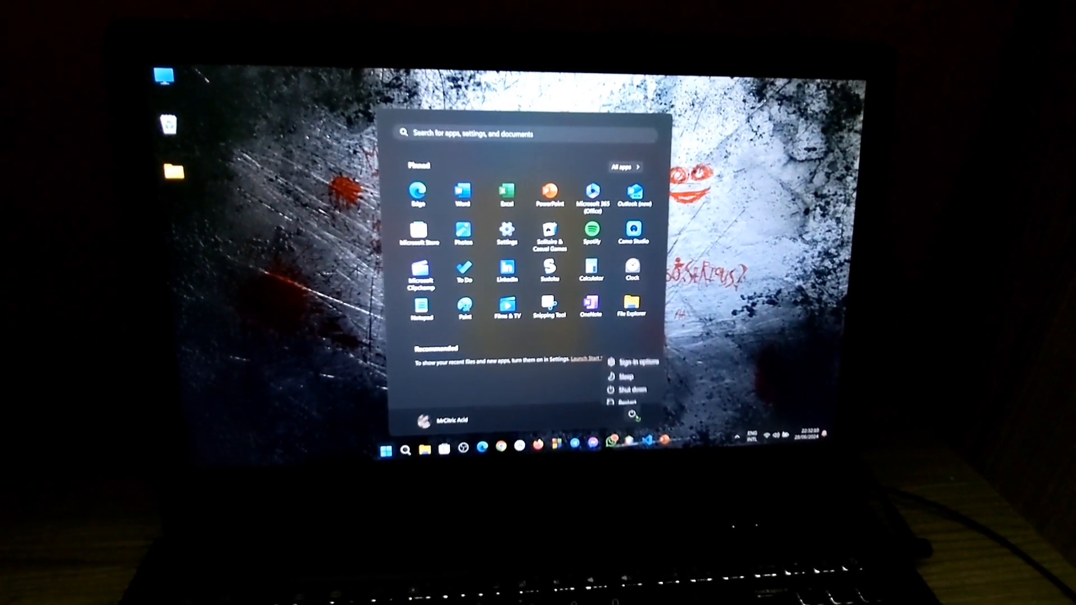
click(633, 398)
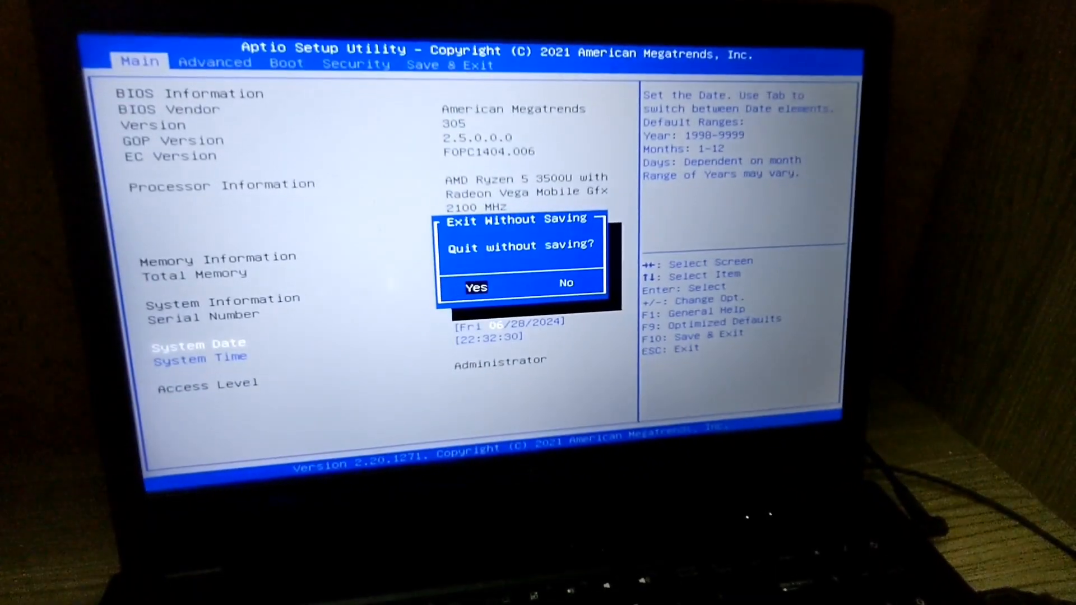
Dismiss the exit prompt in the BIOS setup and open the device choices for Boot Option #1.
key(Return)
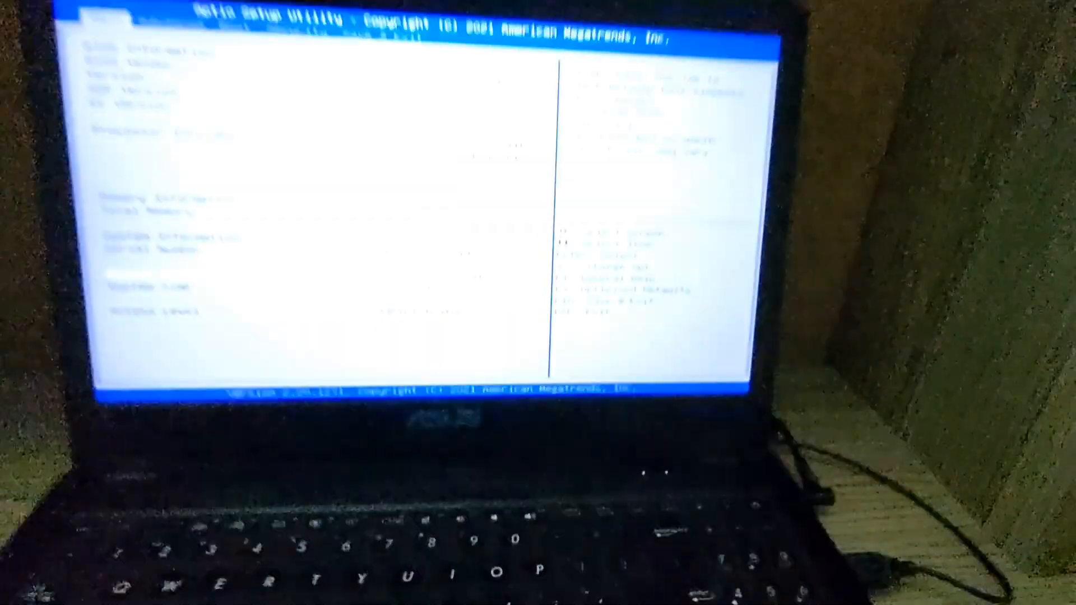
key(Right)
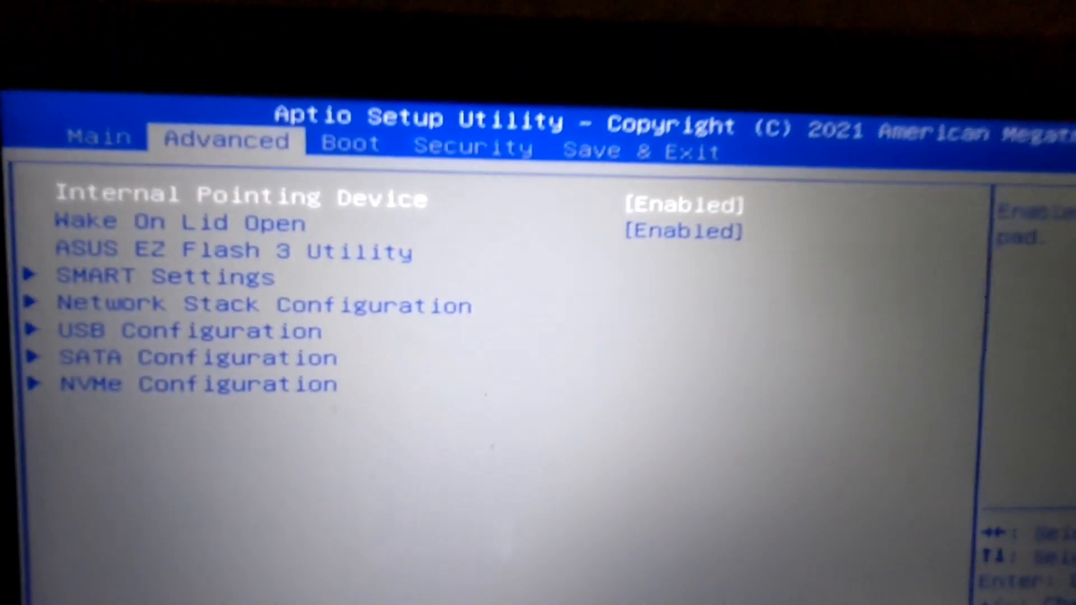
key(Right)
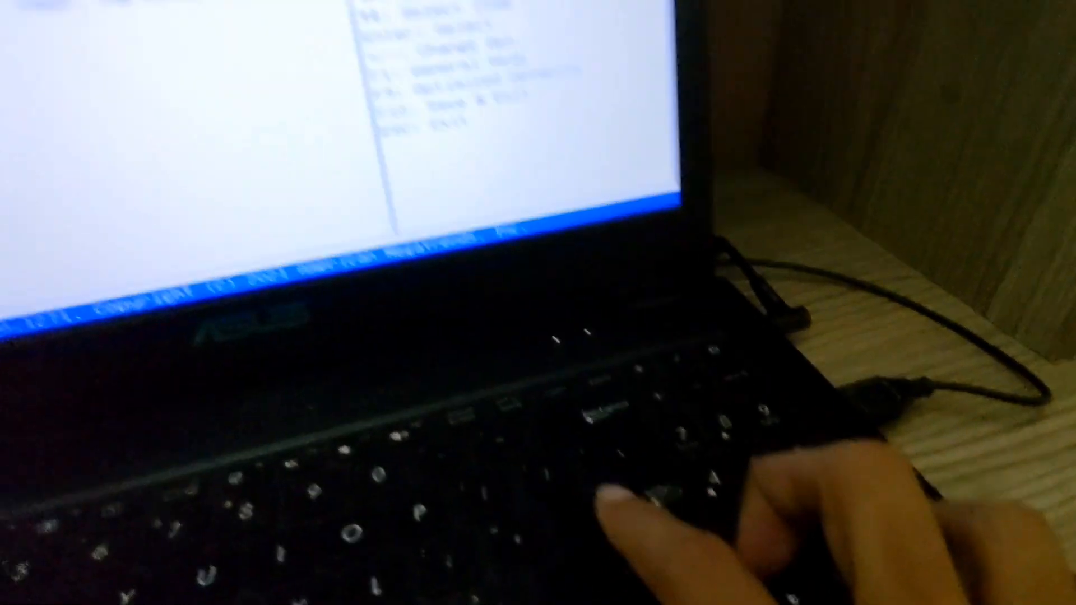
key(Return)
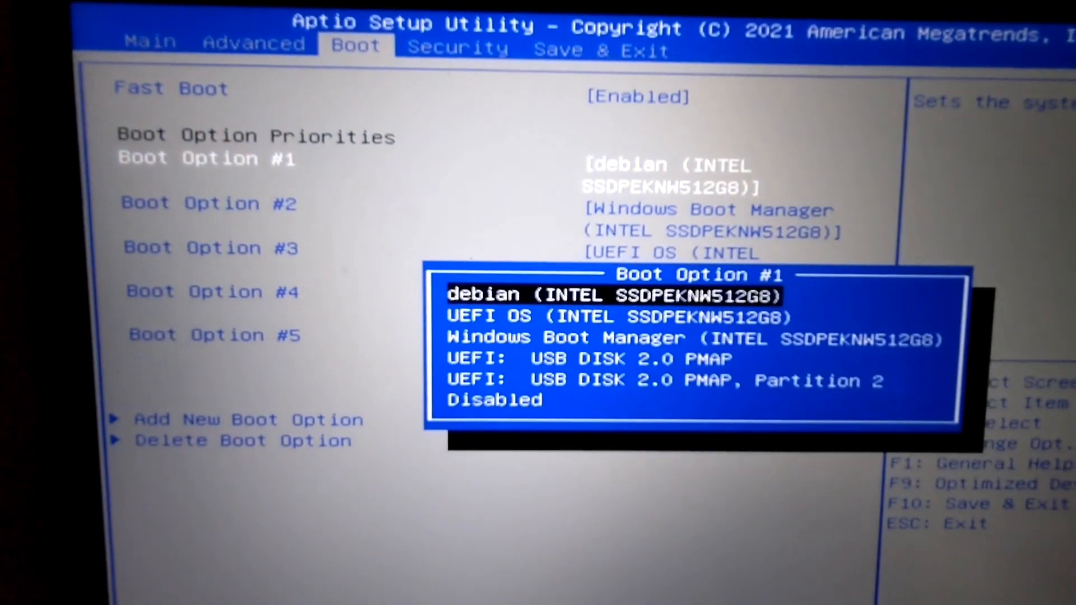